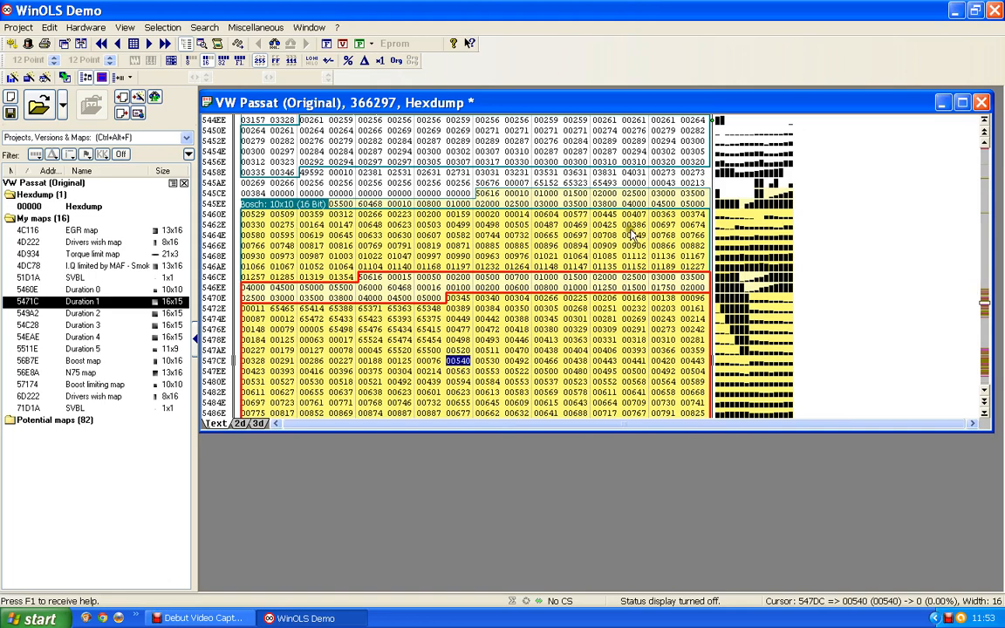
Open the Duration 0 map from the hexdump and set its engine speed axis factor to 1.
click(402, 234)
double_click(402, 236)
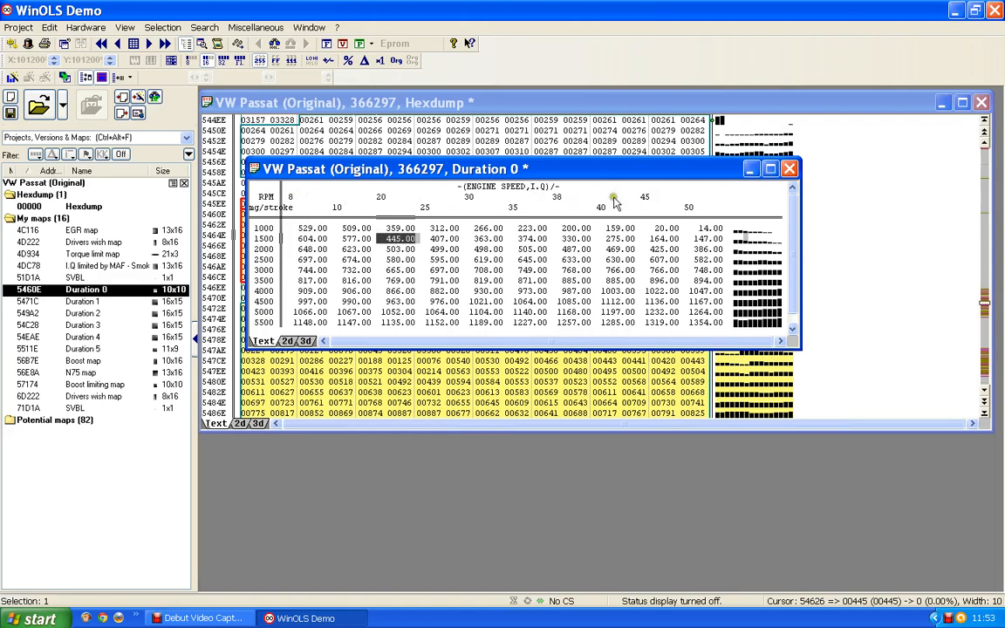
double_click(579, 209)
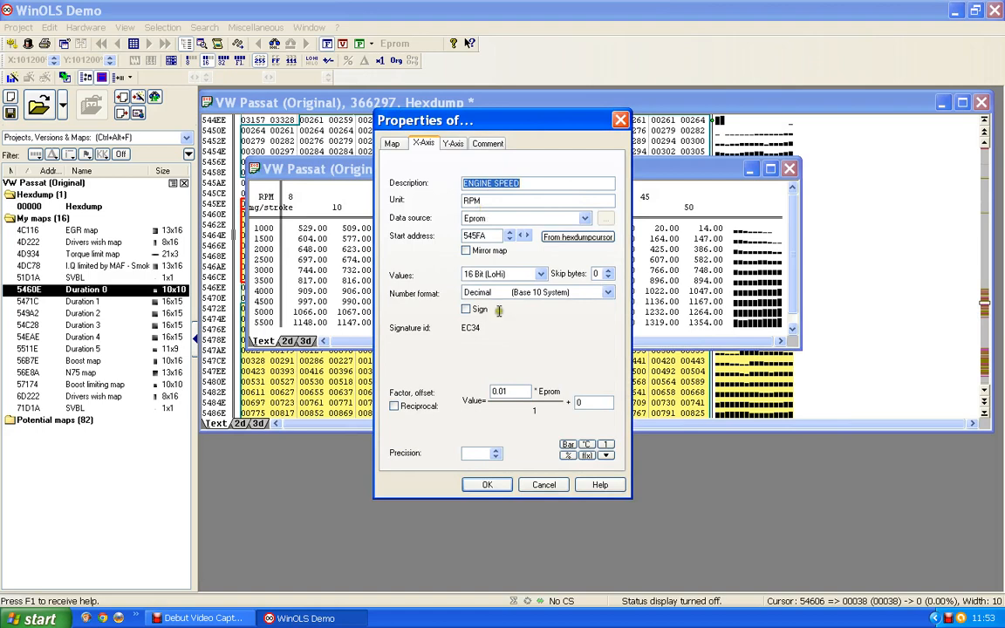
double_click(504, 392)
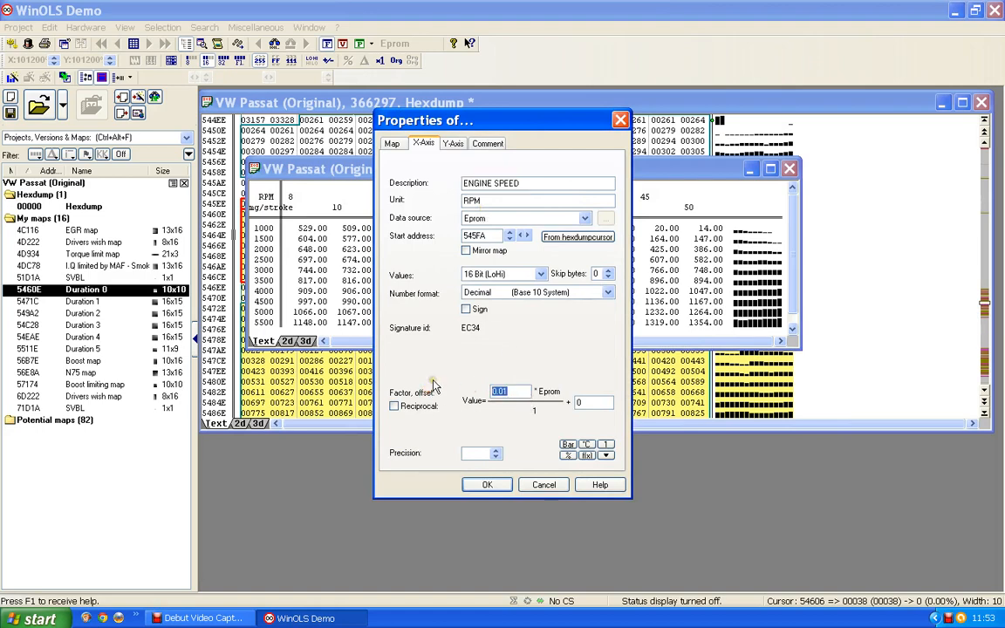
text(1)
click(487, 485)
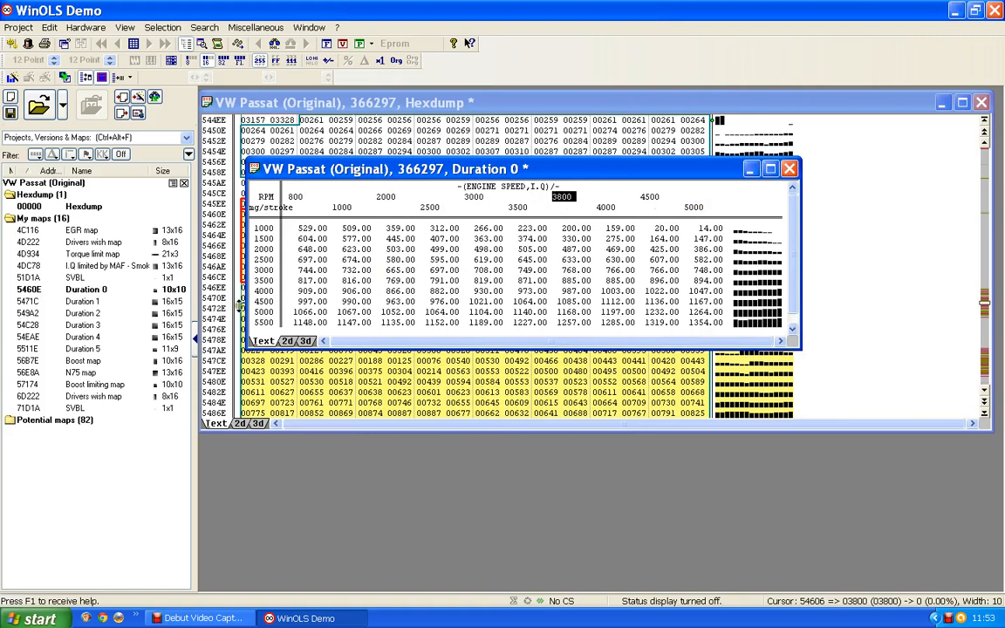
Set the factor of the Duration 0 map's I.Q axis to 0.01.
double_click(264, 277)
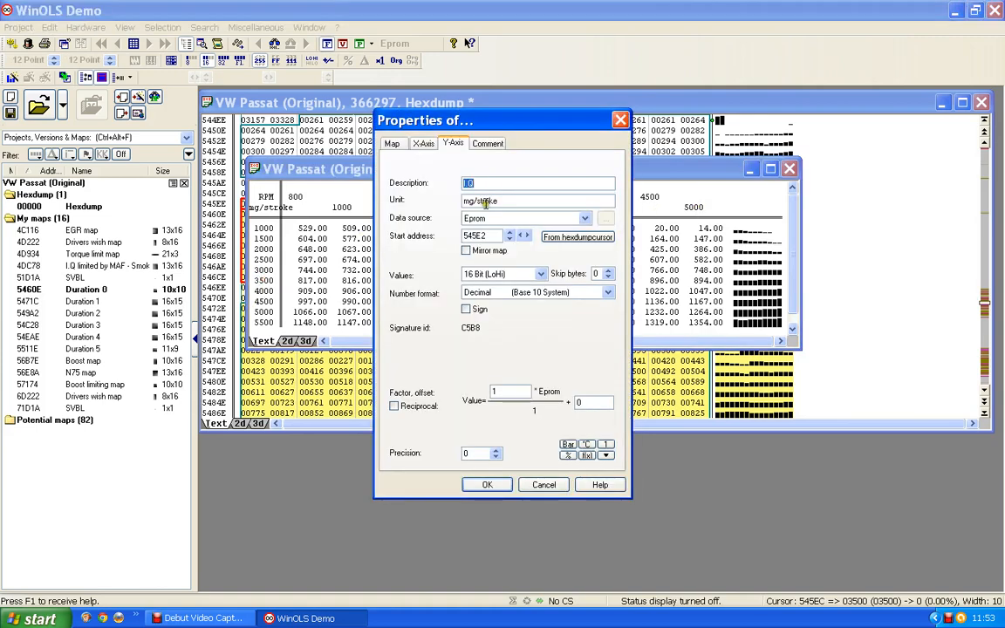
drag(505, 392, 465, 399)
text(0.0)
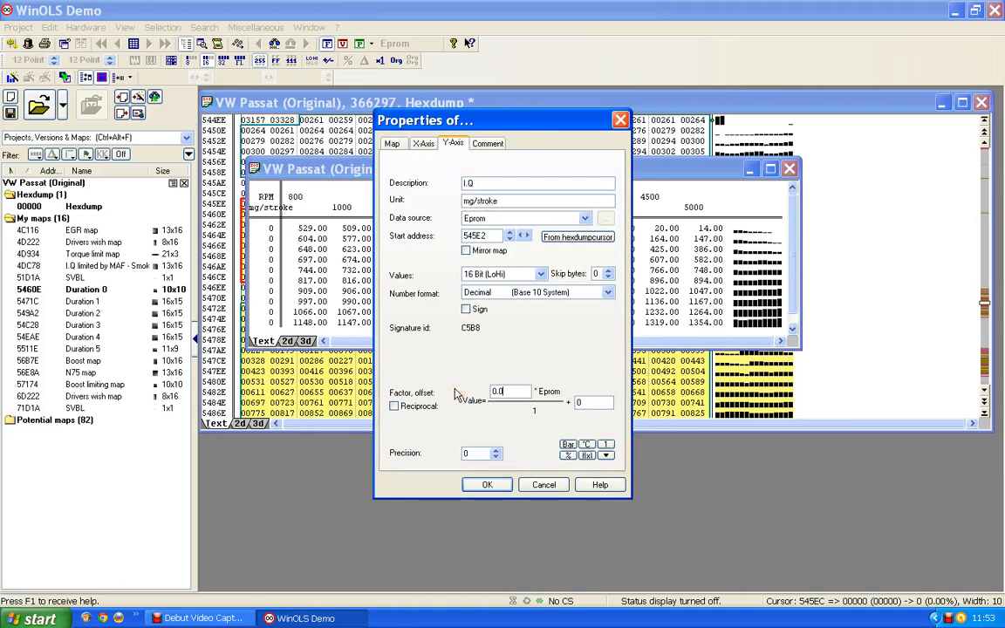
text(1)
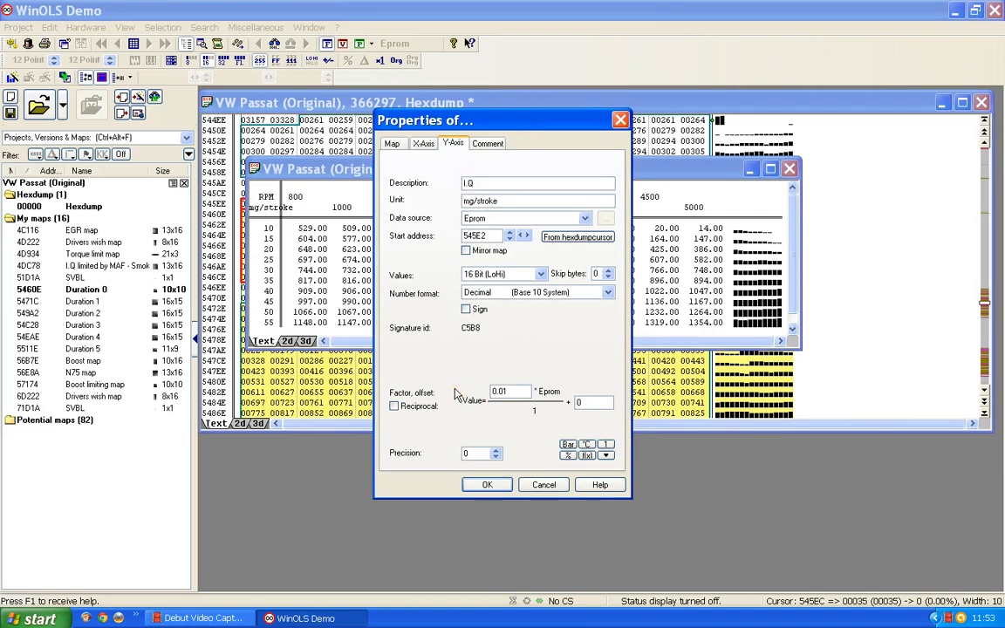
click(494, 484)
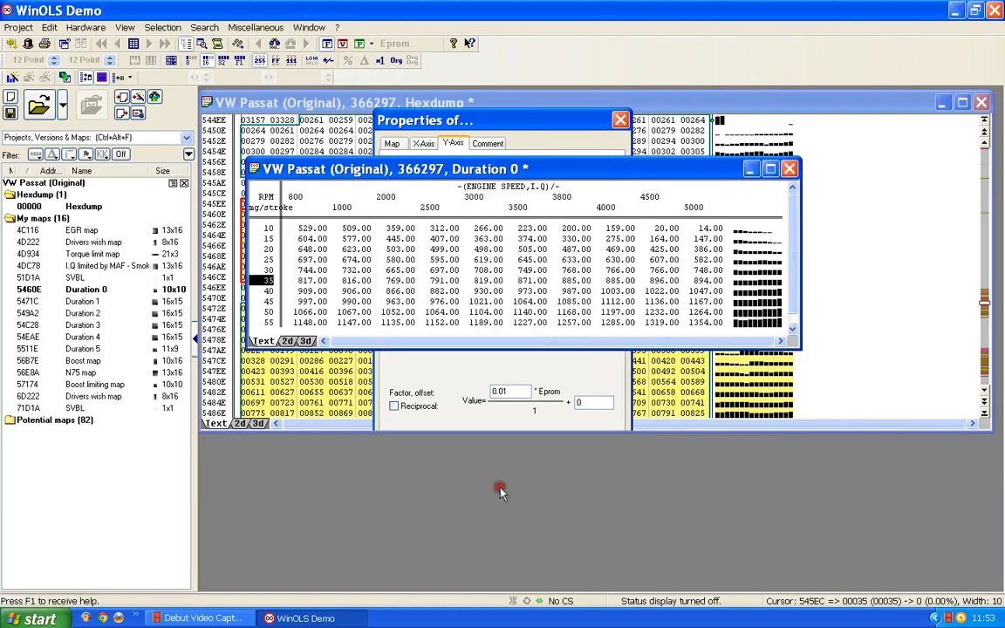
Set the precision of the Duration 0 map's I.Q axis to 1 decimal place.
click(264, 280)
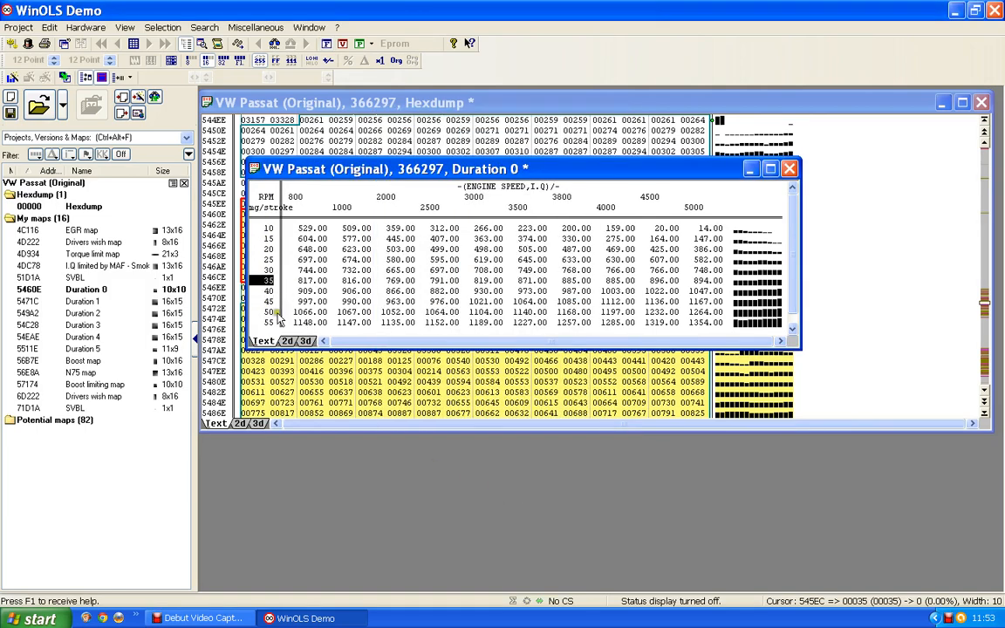
double_click(264, 280)
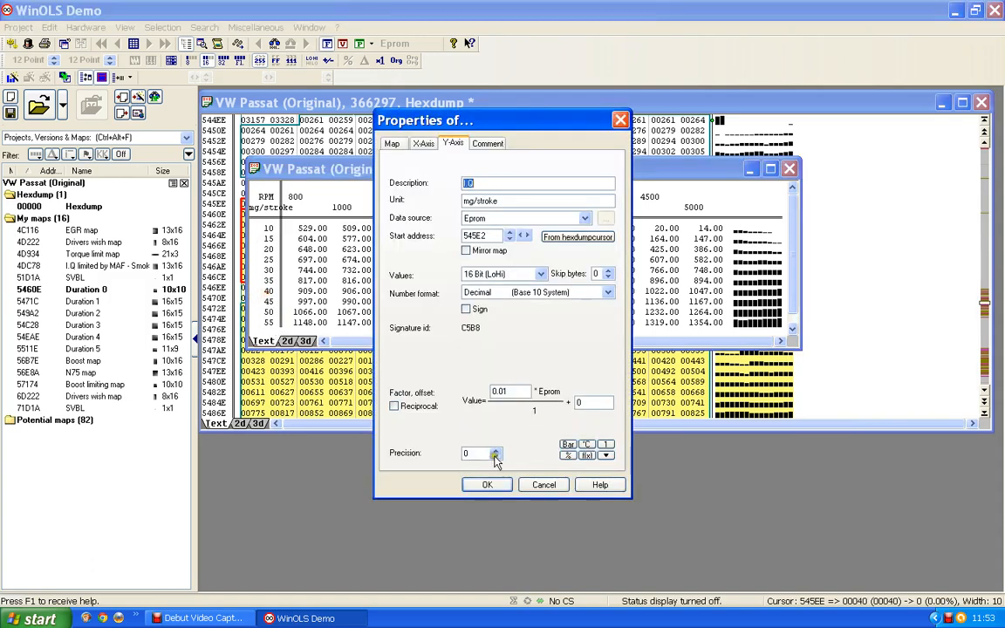
click(496, 454)
click(496, 454)
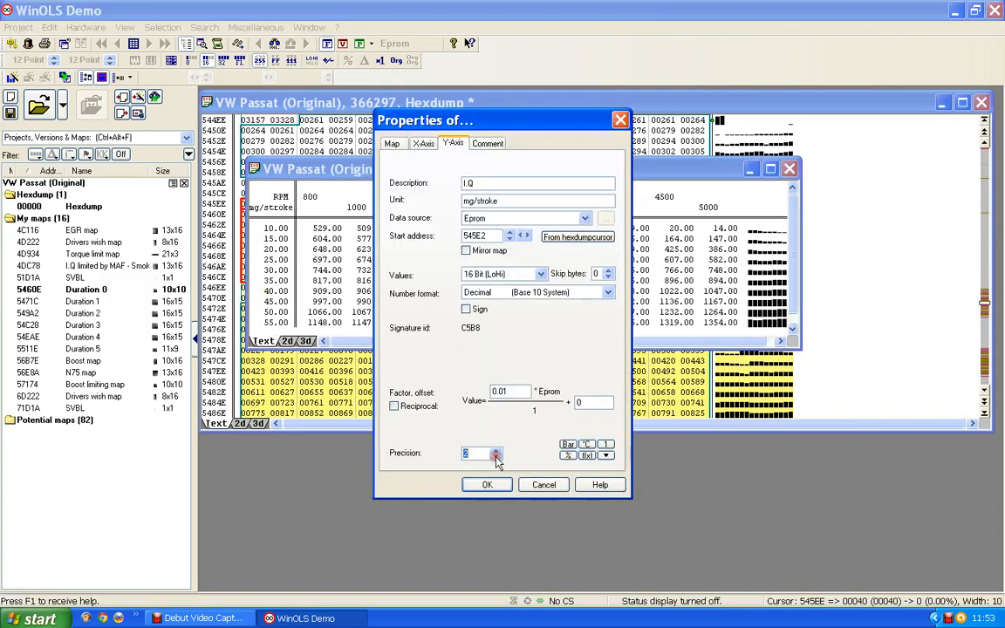
click(496, 455)
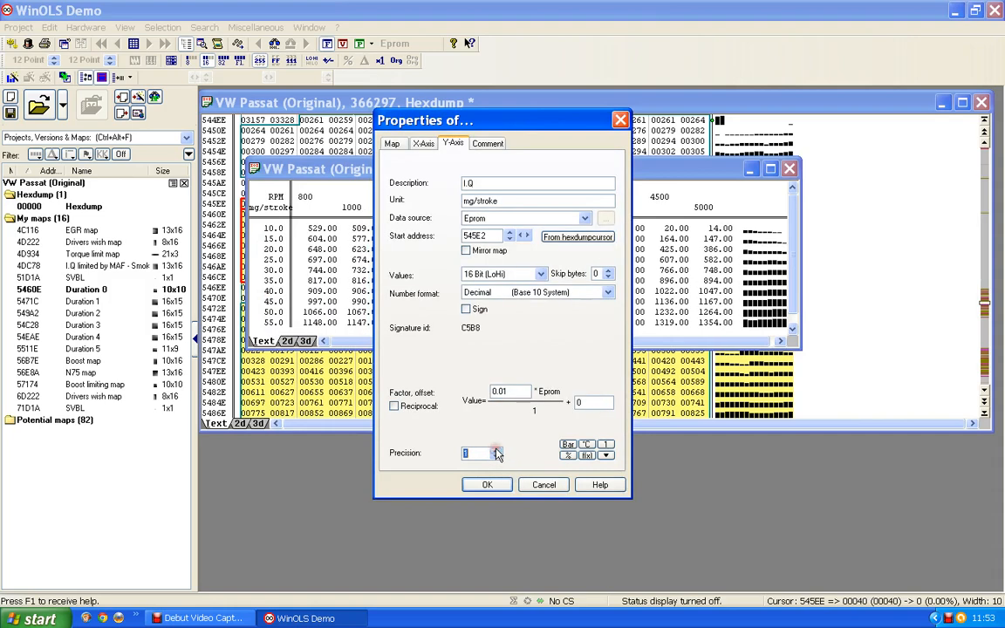
click(487, 485)
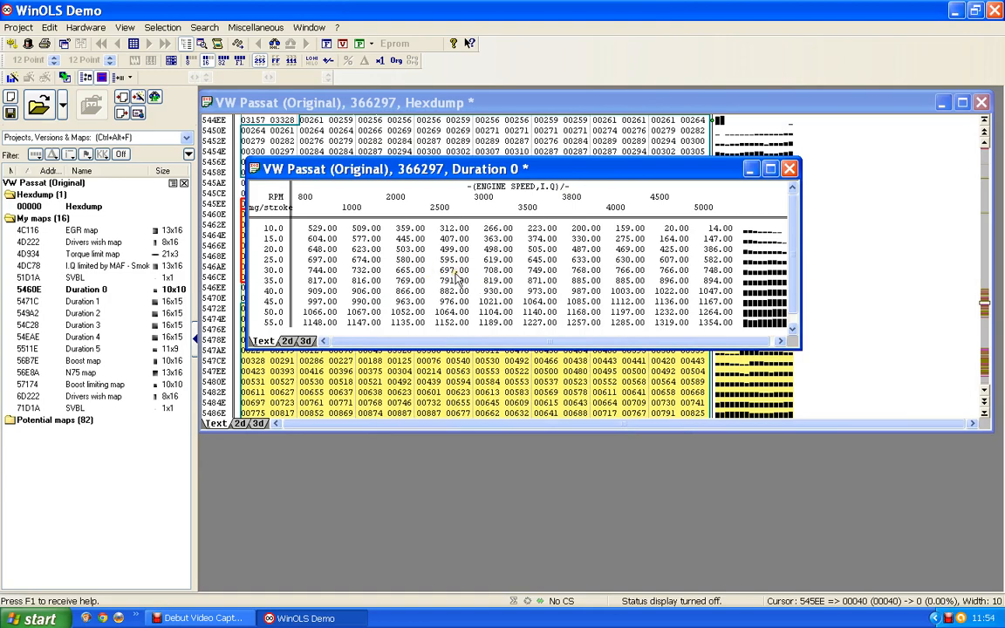
In the Duration 0 map properties, enter the description "crankshaft rotation" and the unit "cr".
key(ctrl+e)
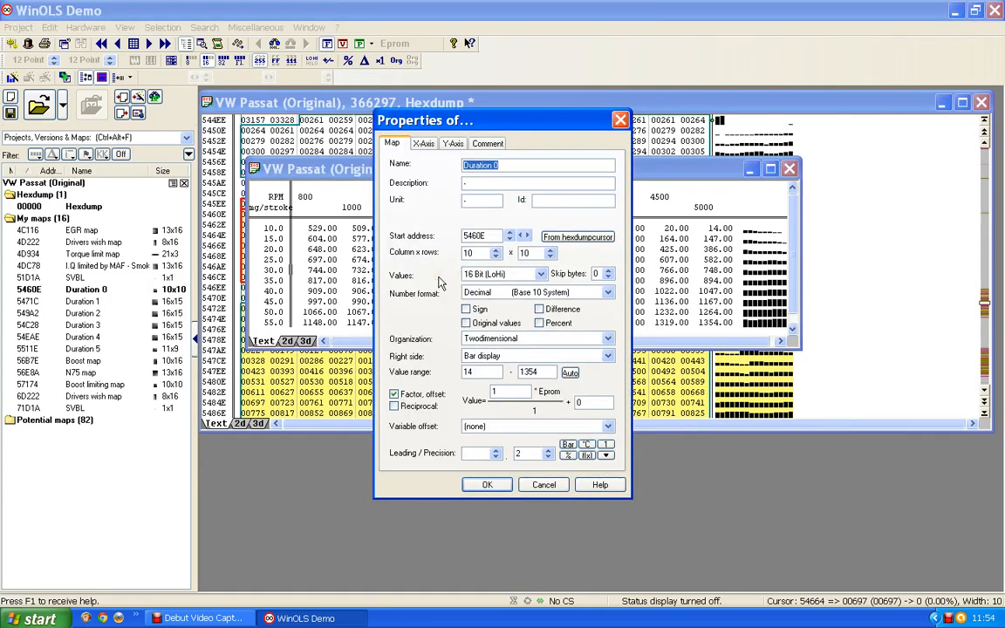
click(438, 274)
click(444, 184)
key(Tab)
text(cran)
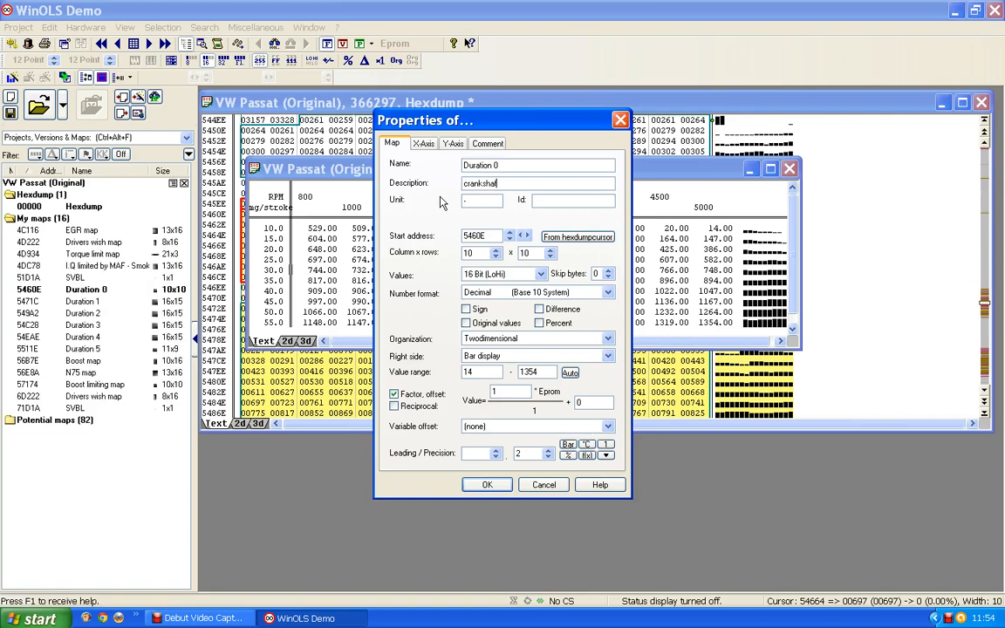
text(kshaft rotation)
click(468, 199)
key(BackSpace)
text(cr)
double_click(487, 197)
Set the Duration 0 map's value factor to 0.023437, apply the properties and close the map window.
double_click(498, 392)
text(0)
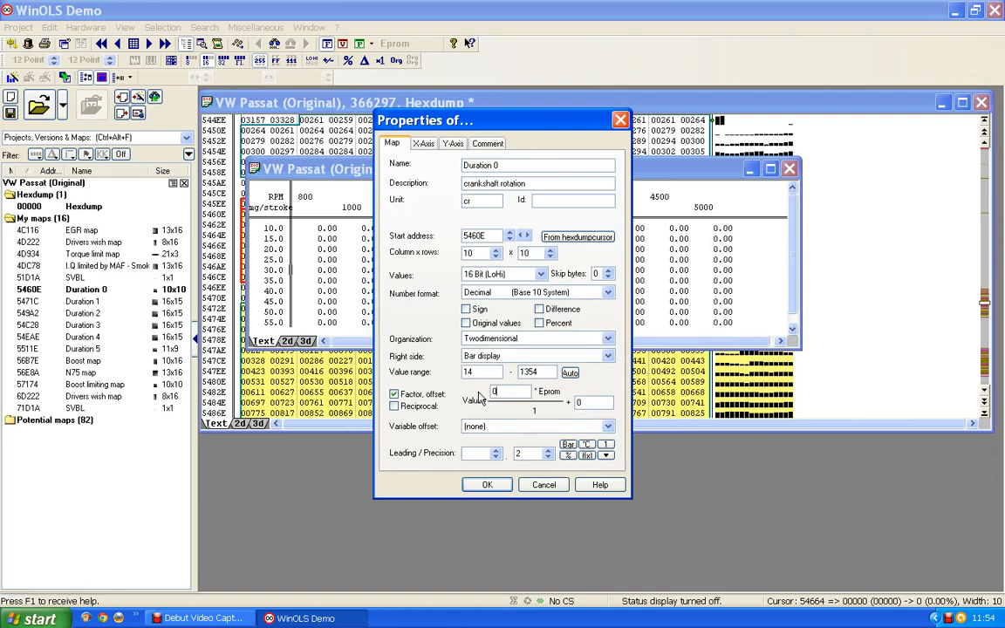
text(.023437)
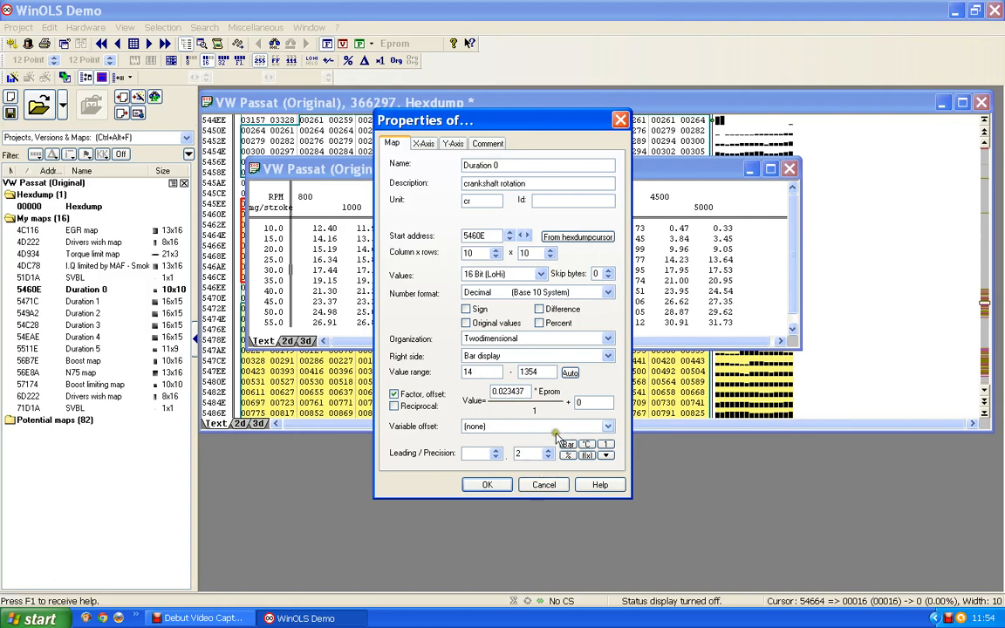
click(489, 486)
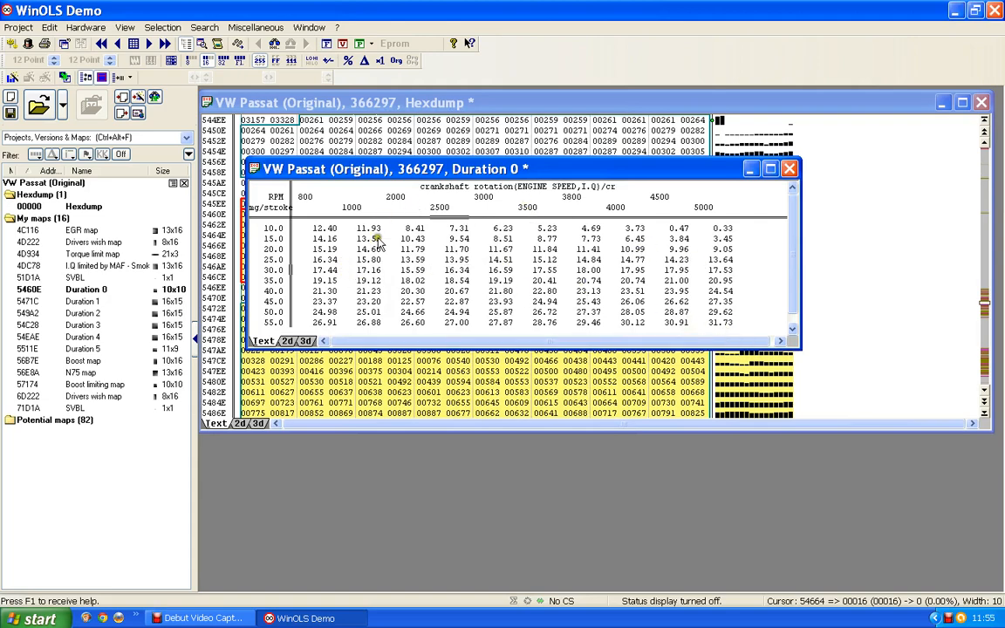
click(532, 227)
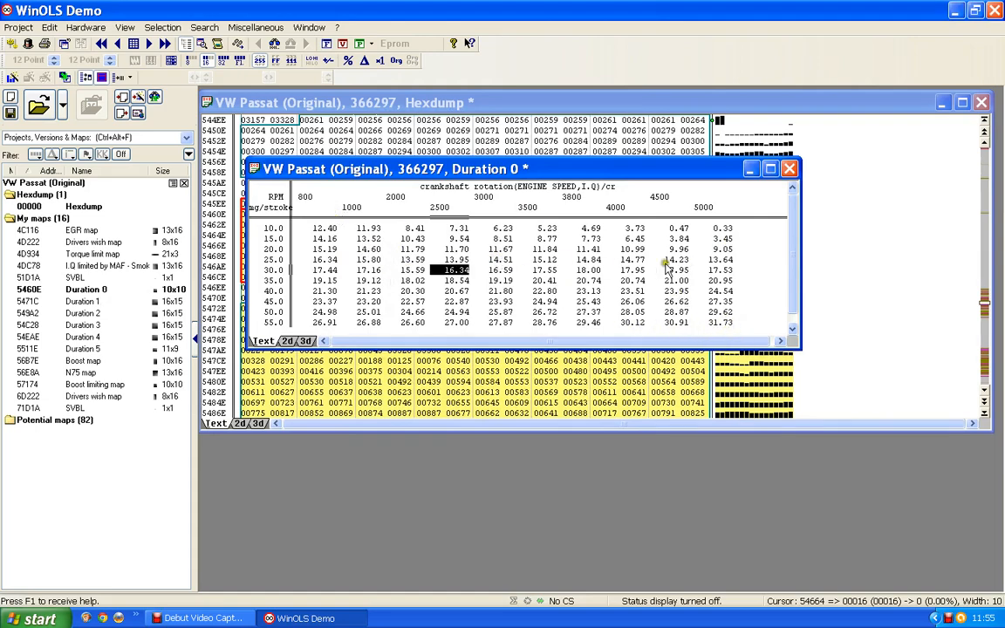
click(790, 168)
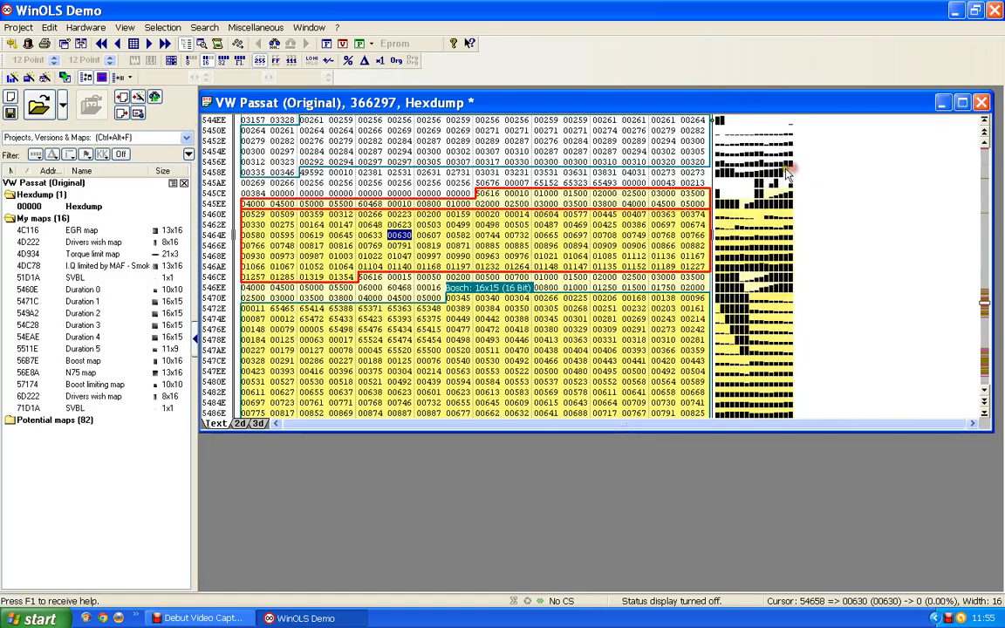
Open the Duration 5 map from the hexdump and set its engine speed axis factor to 1.
scroll(463, 225, down, 12)
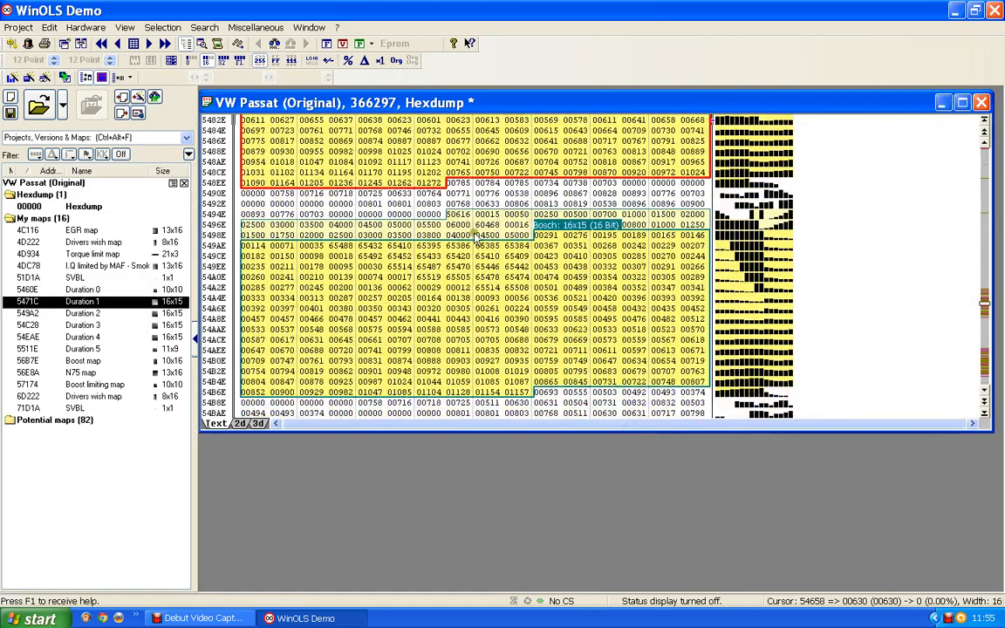
scroll(463, 262, down, 16)
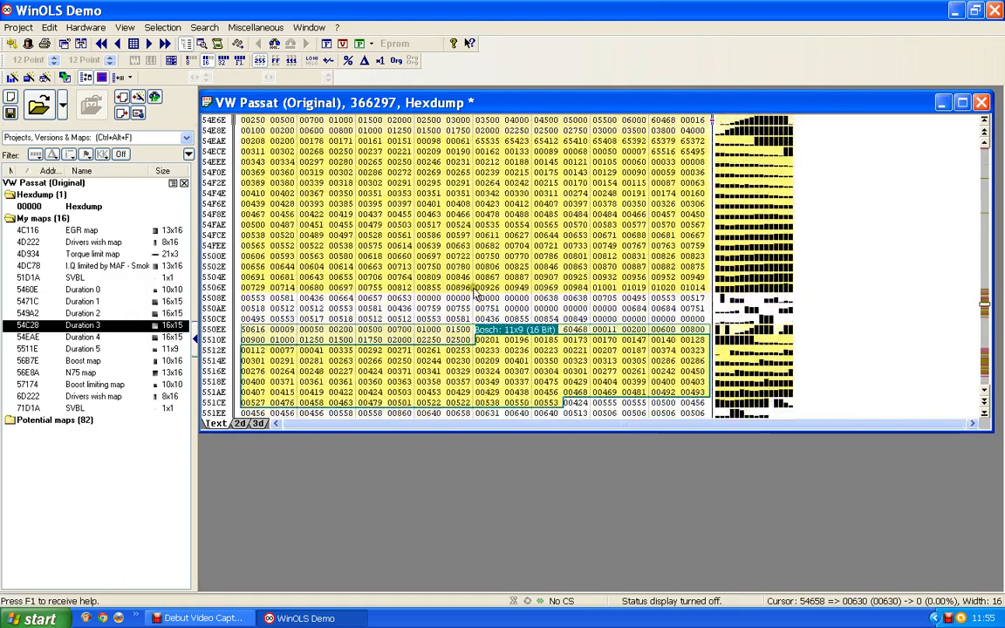
scroll(475, 294, down, 2)
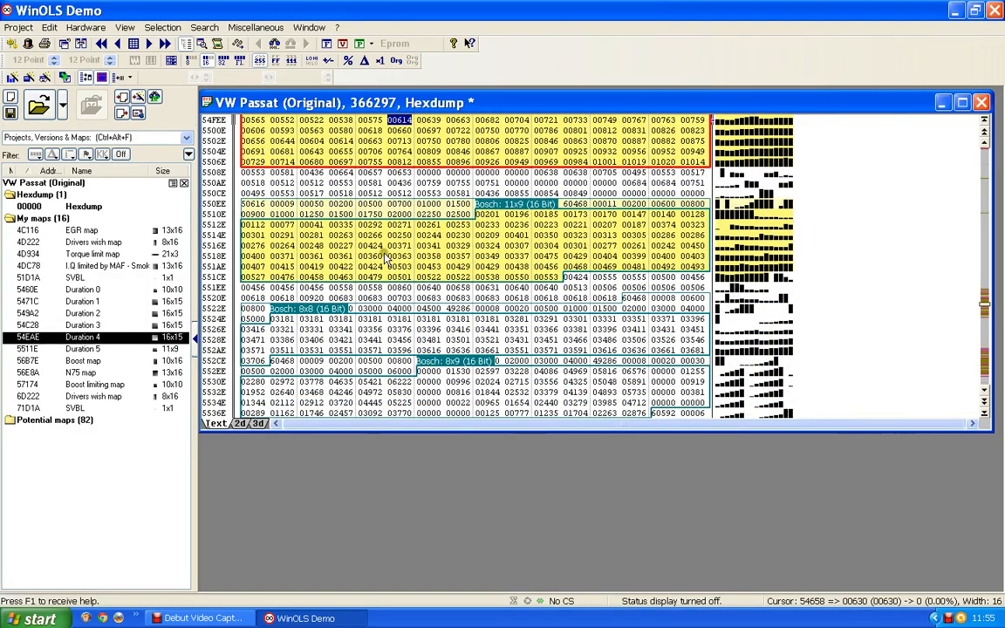
double_click(418, 257)
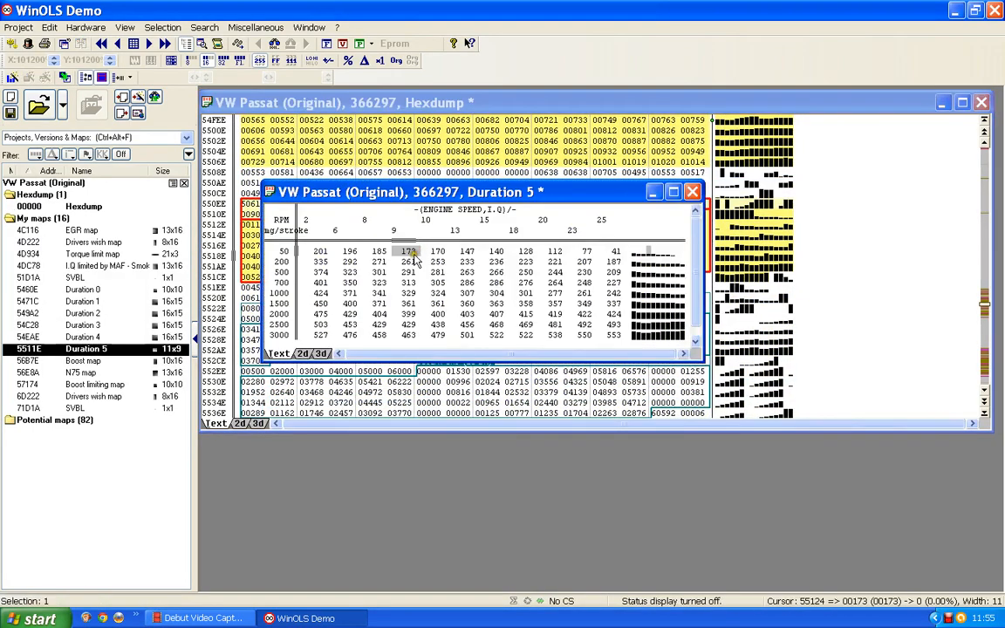
double_click(463, 208)
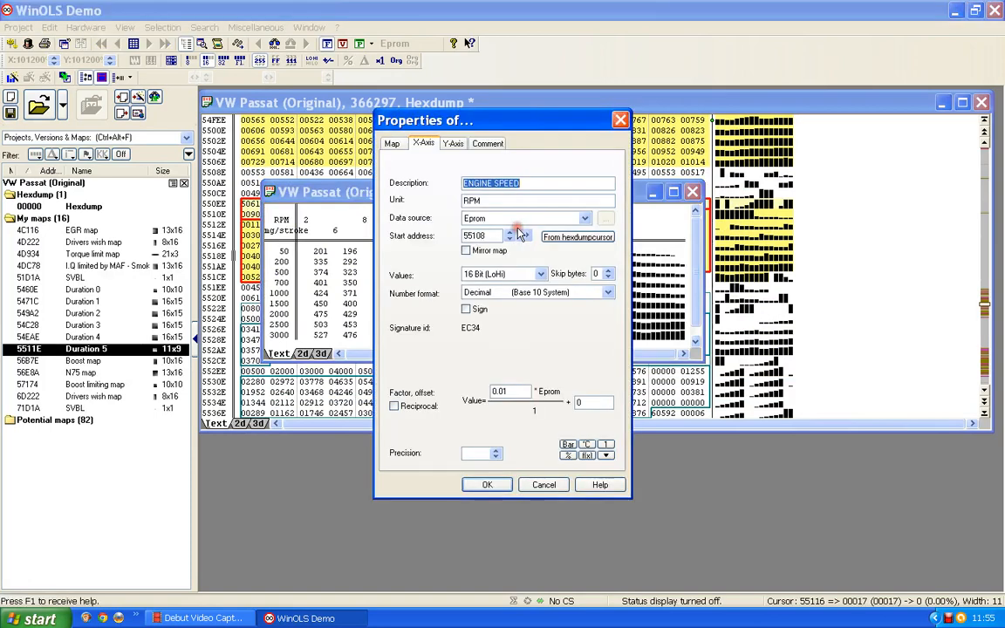
drag(513, 395, 453, 395)
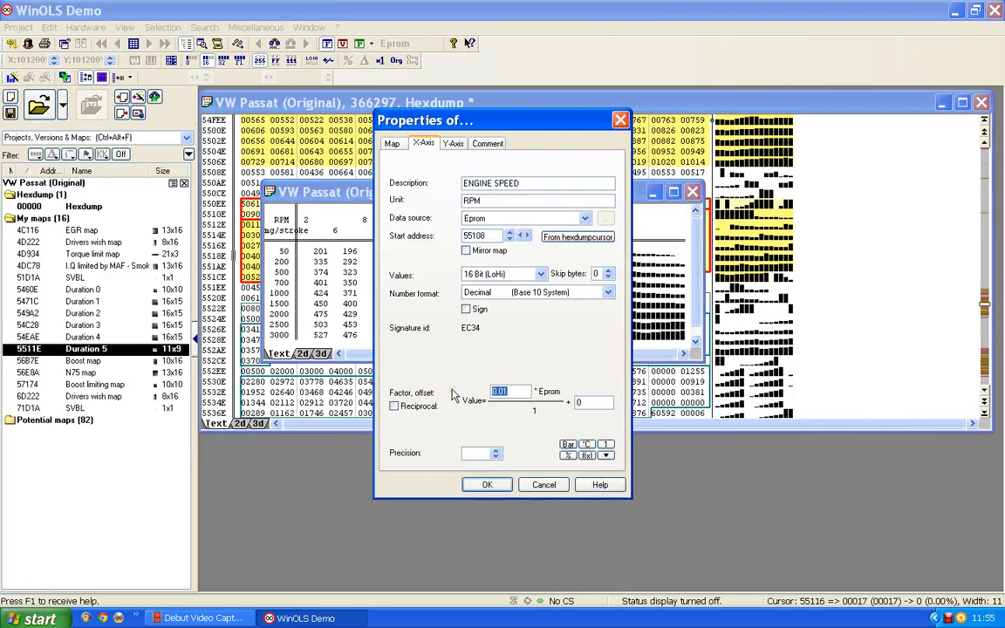
text(1)
click(486, 487)
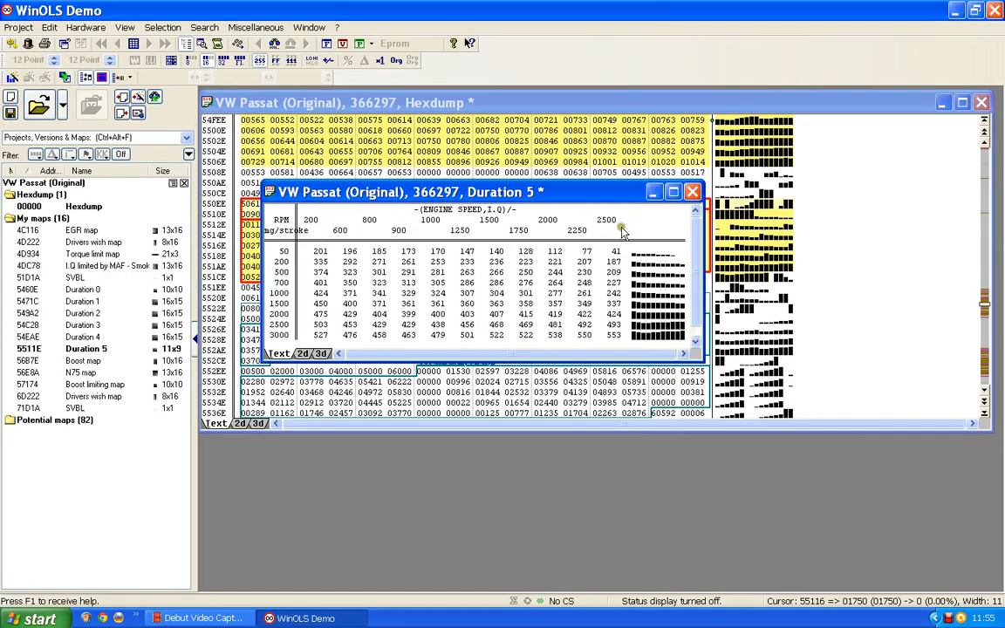
Set the Duration 5 map's I.Q axis to a factor of 0.01 and a precision of 1.
double_click(278, 305)
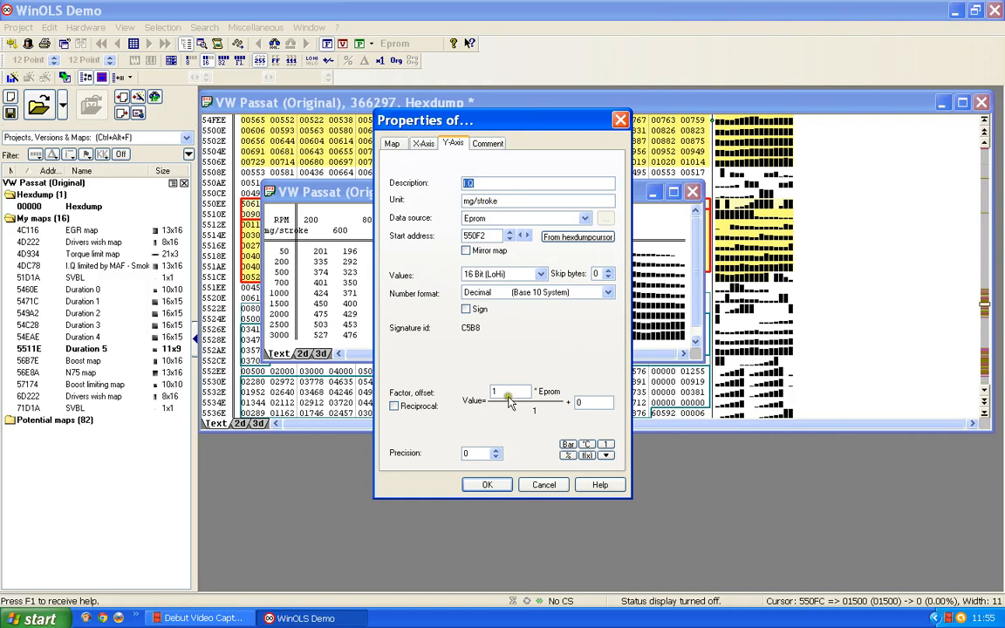
drag(504, 393, 444, 392)
text(0)
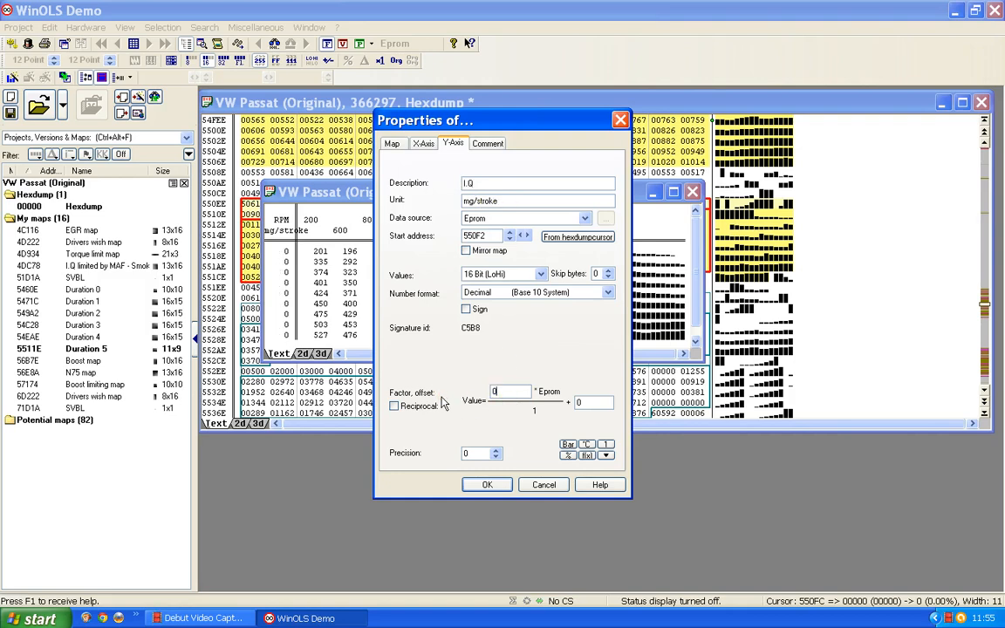
text(.01)
click(498, 454)
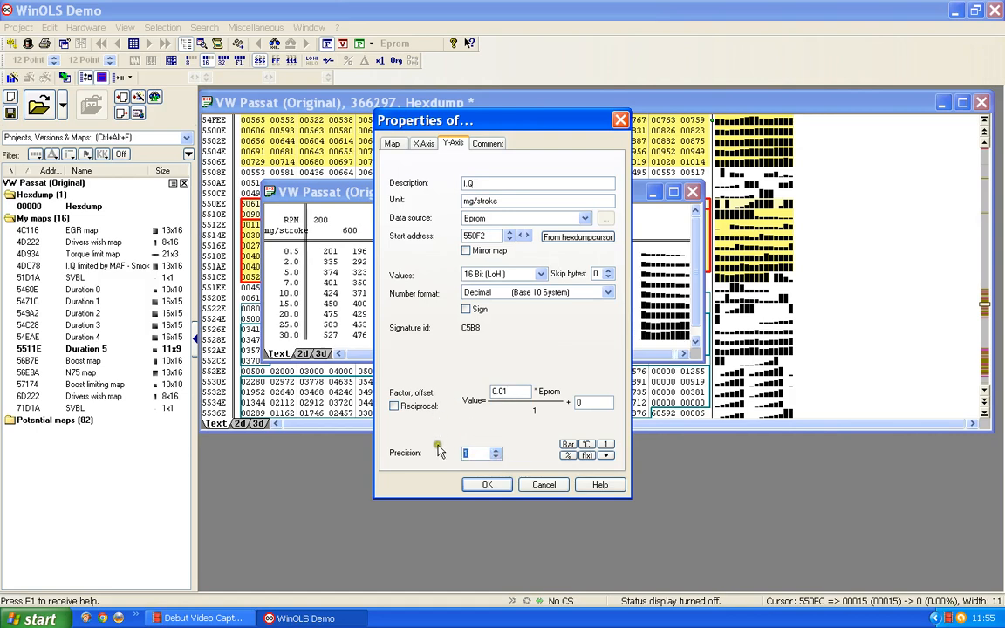
click(486, 485)
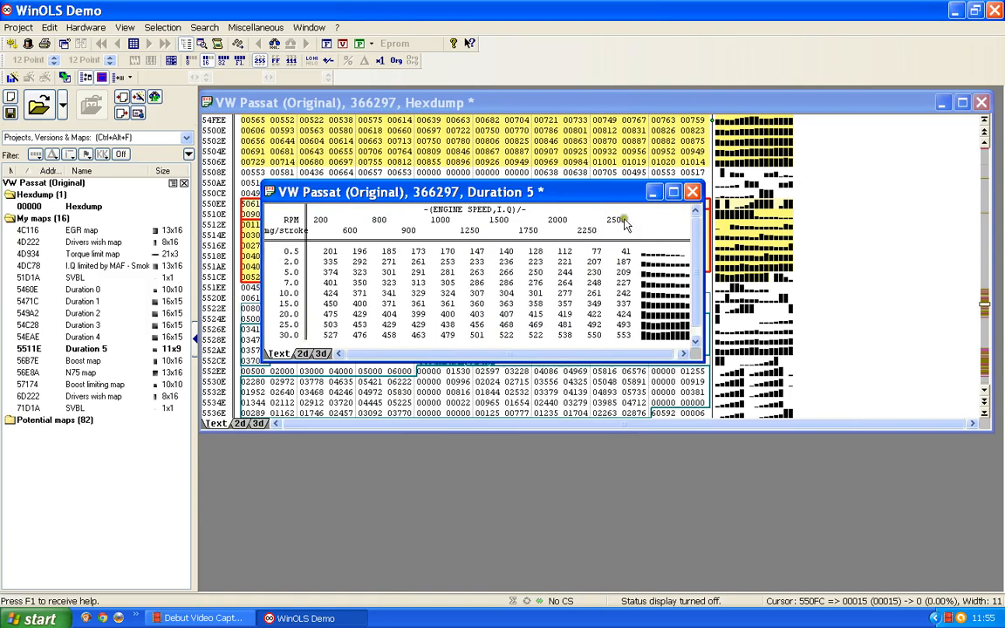
Set the Duration 5 map's value precision to 2 and its factor to 0.023437, apply the properties and close the map window.
double_click(471, 288)
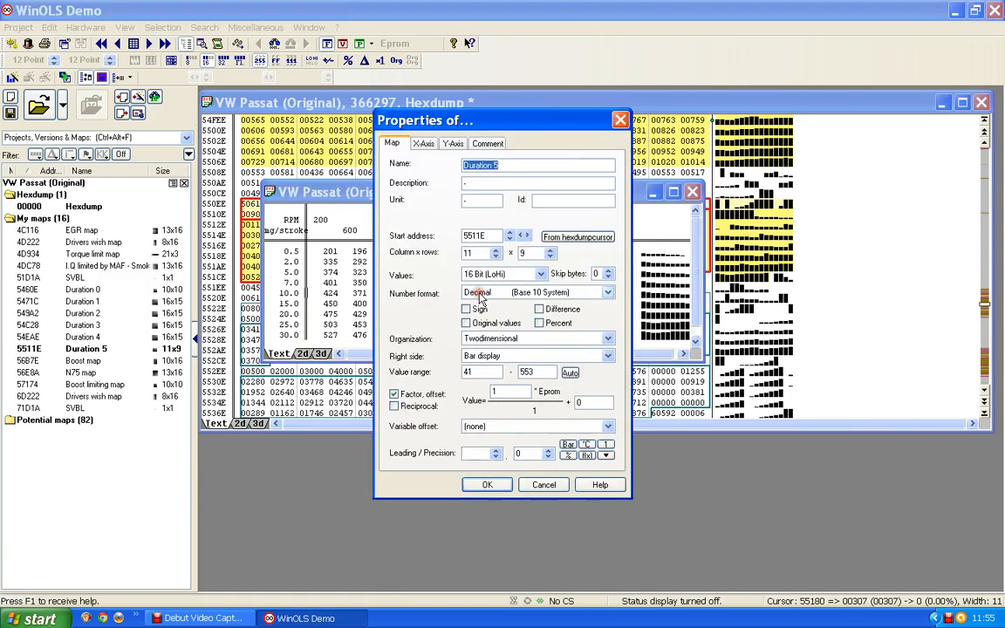
click(548, 451)
click(548, 452)
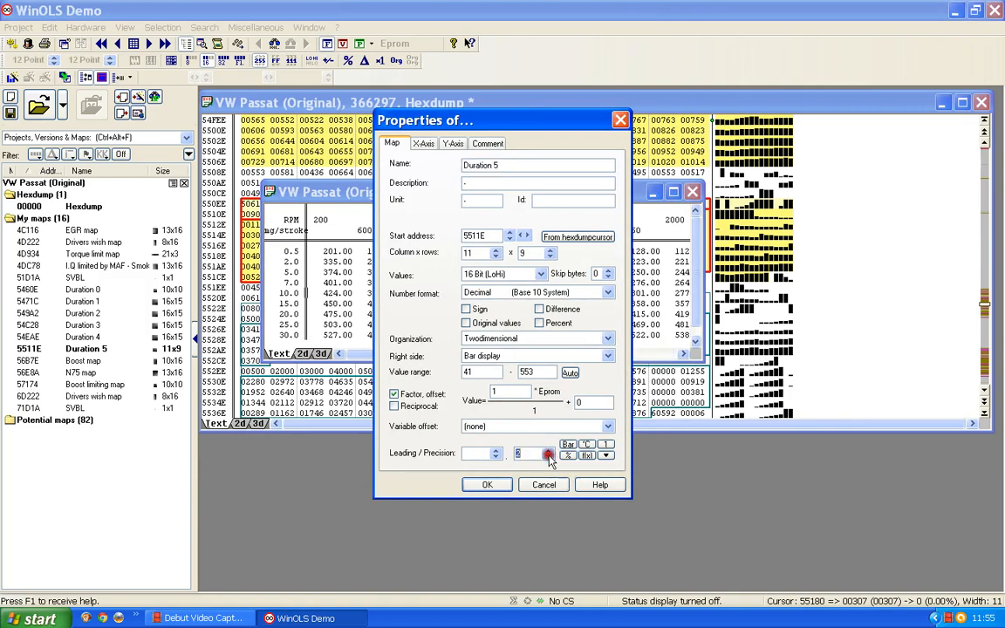
key(Tab)
text(0)
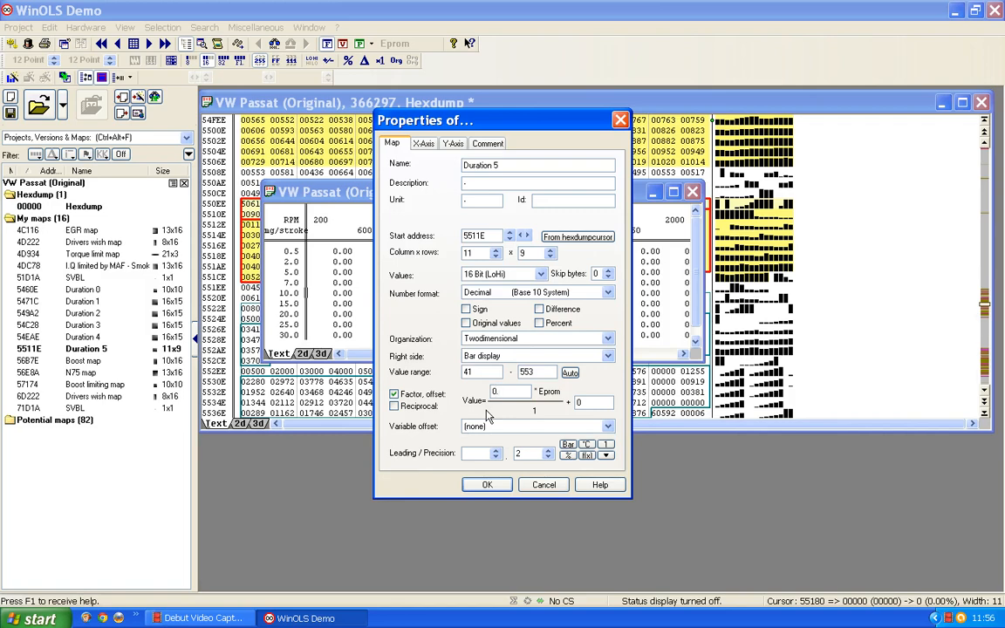
text(.023437)
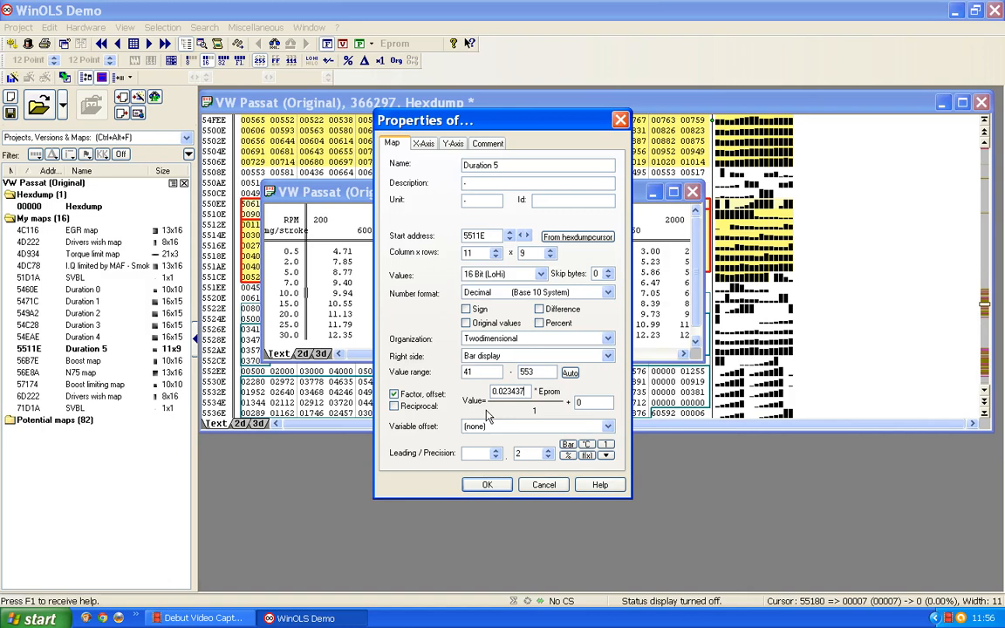
click(486, 487)
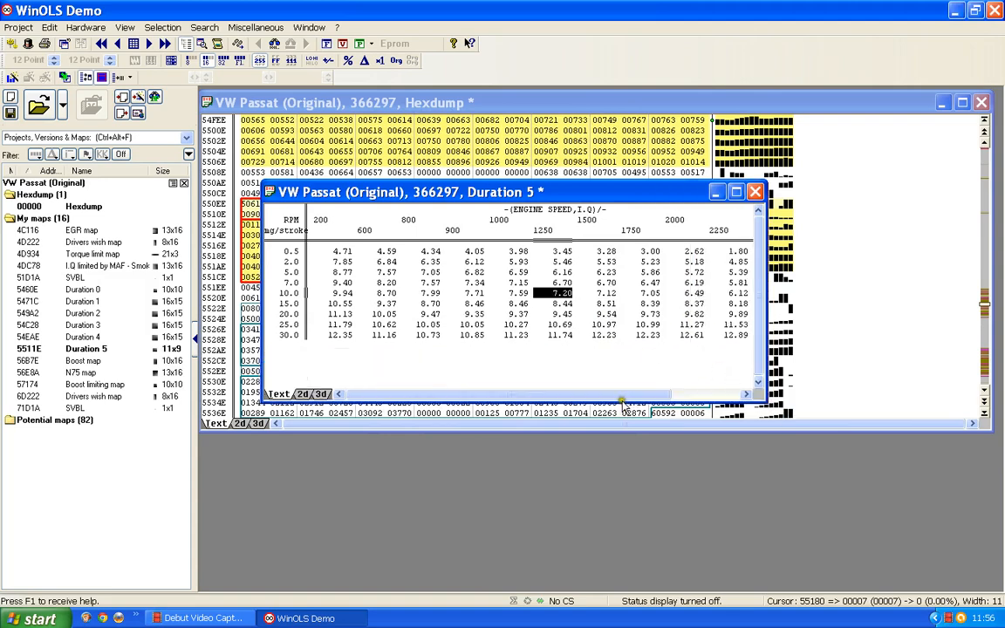
drag(490, 395, 563, 397)
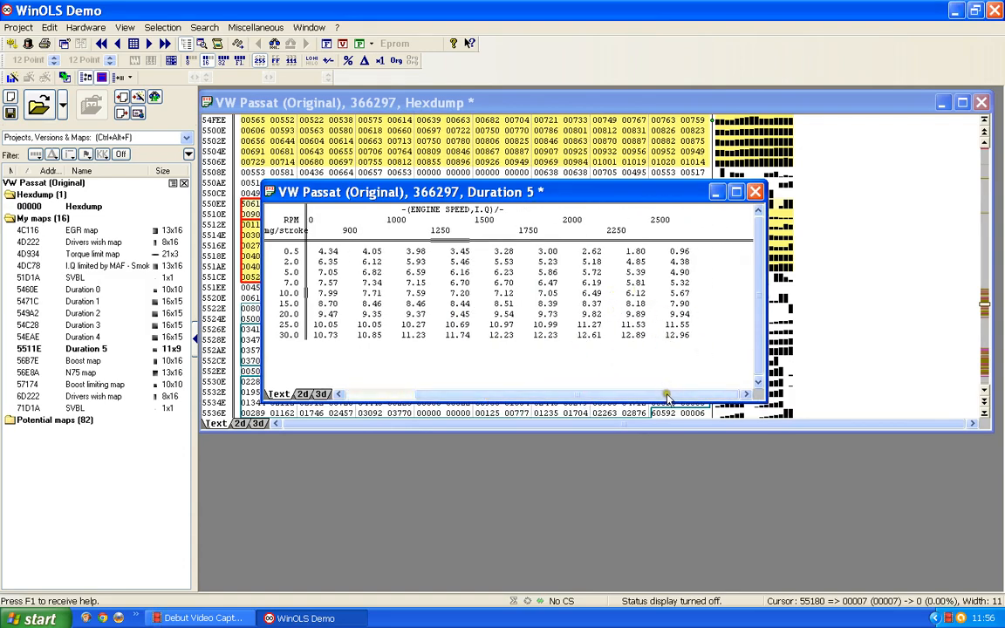
drag(667, 397, 602, 395)
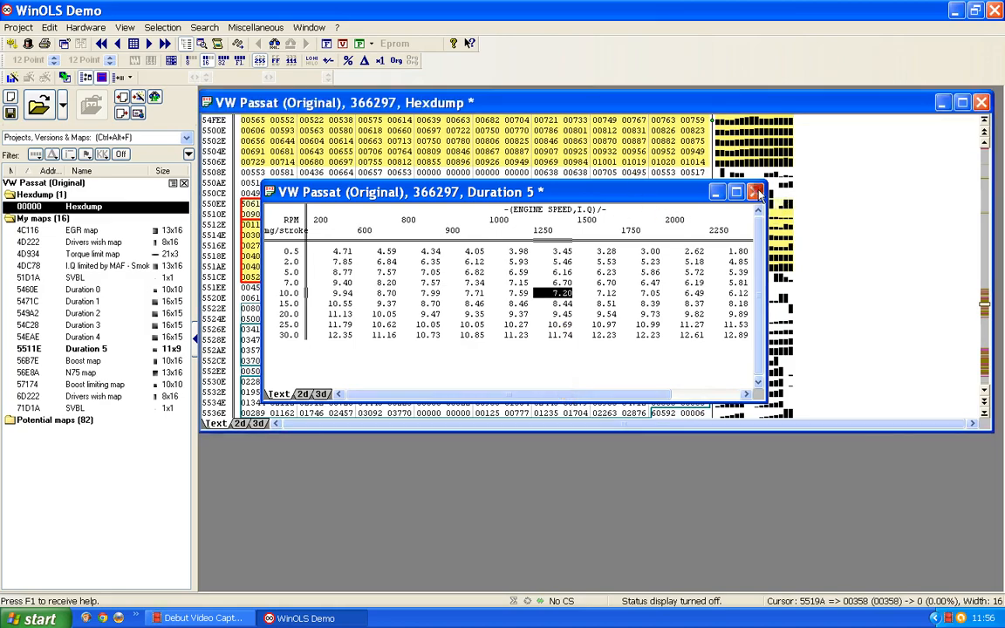
click(757, 192)
Open the Duration 1 map from the hexdump and set its engine speed axis factor to 1.
scroll(562, 213, up, 2)
scroll(563, 212, up, 14)
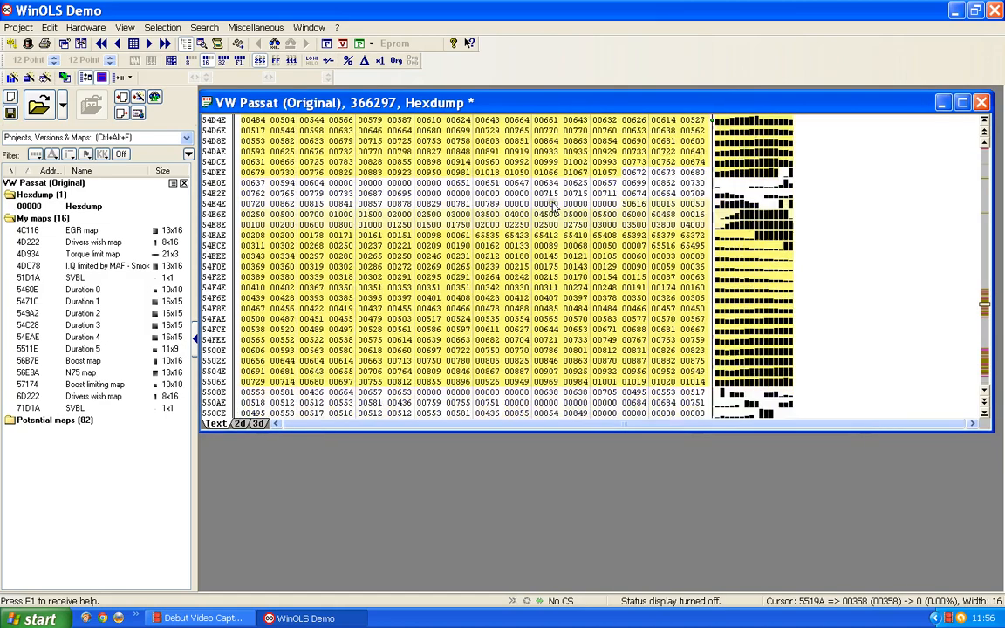
scroll(554, 210, up, 14)
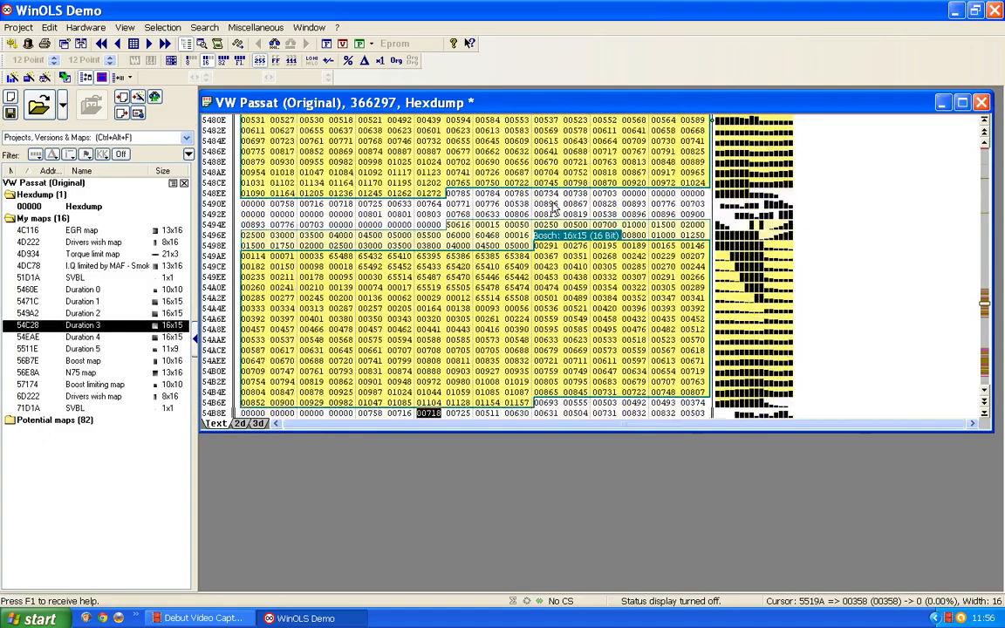
scroll(554, 209, down, 6)
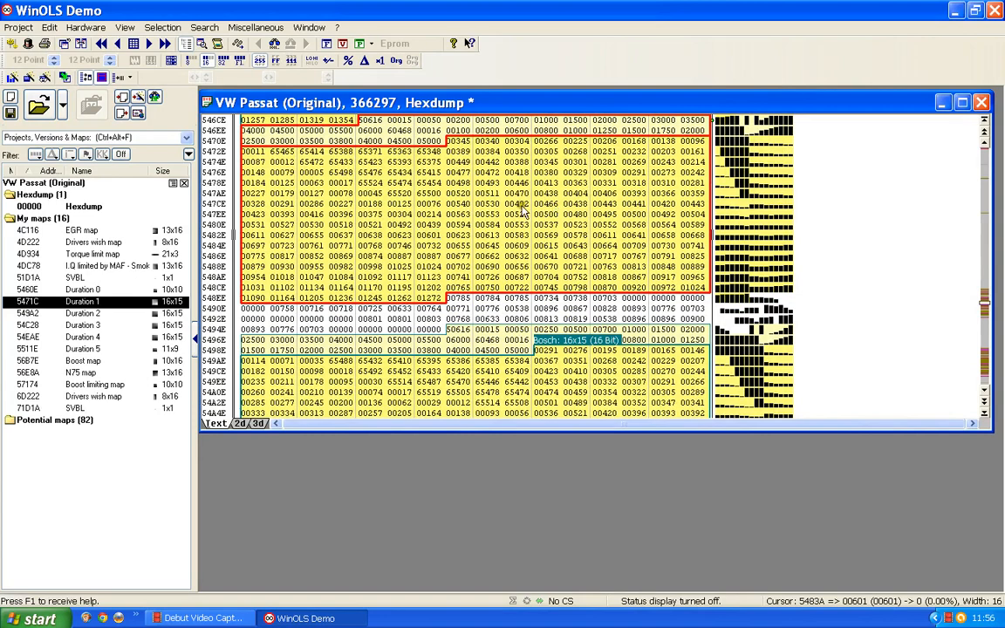
double_click(499, 208)
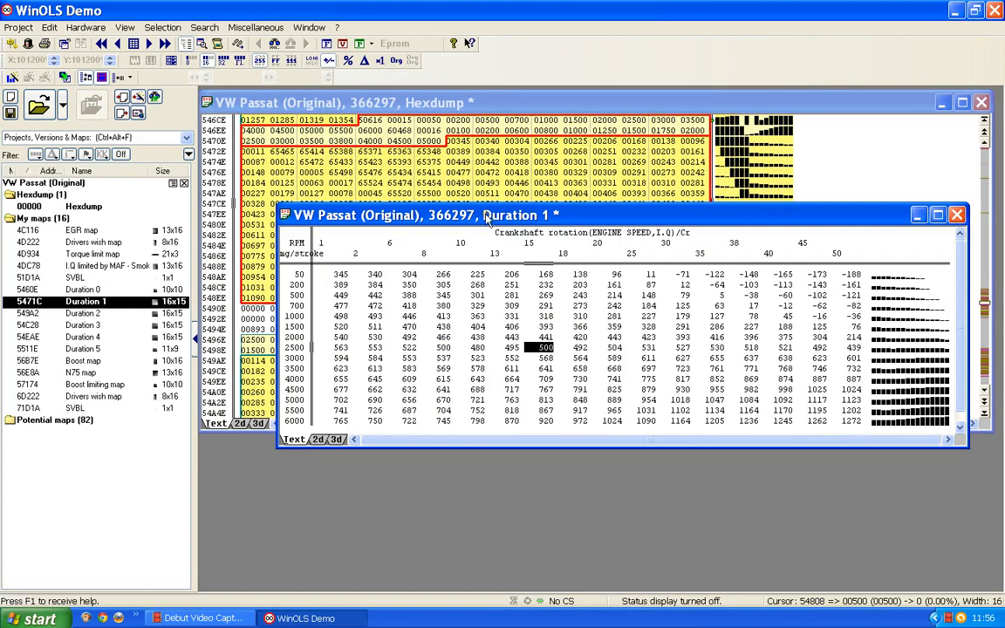
double_click(624, 253)
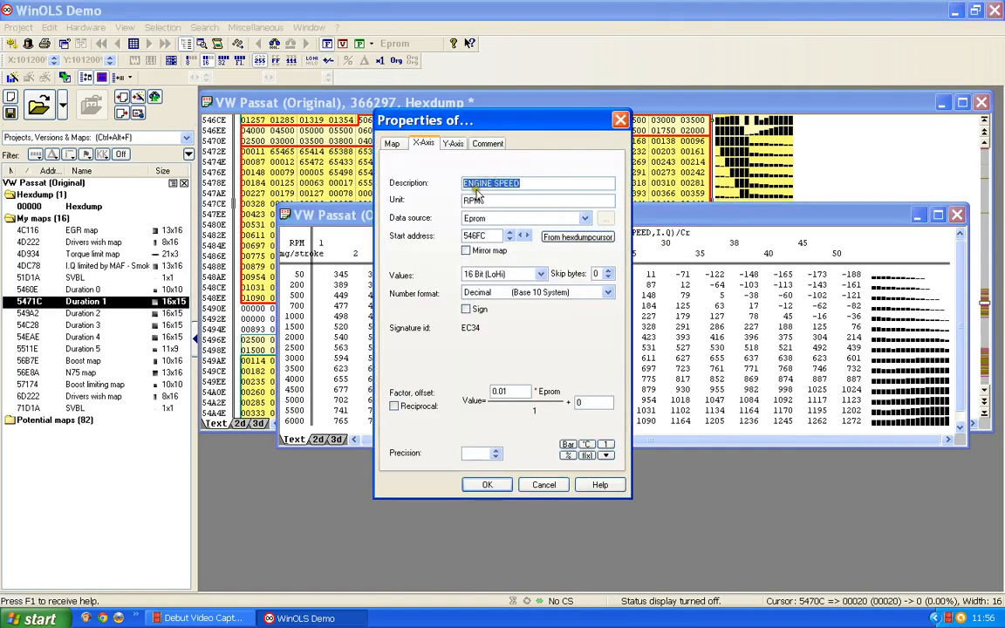
double_click(511, 391)
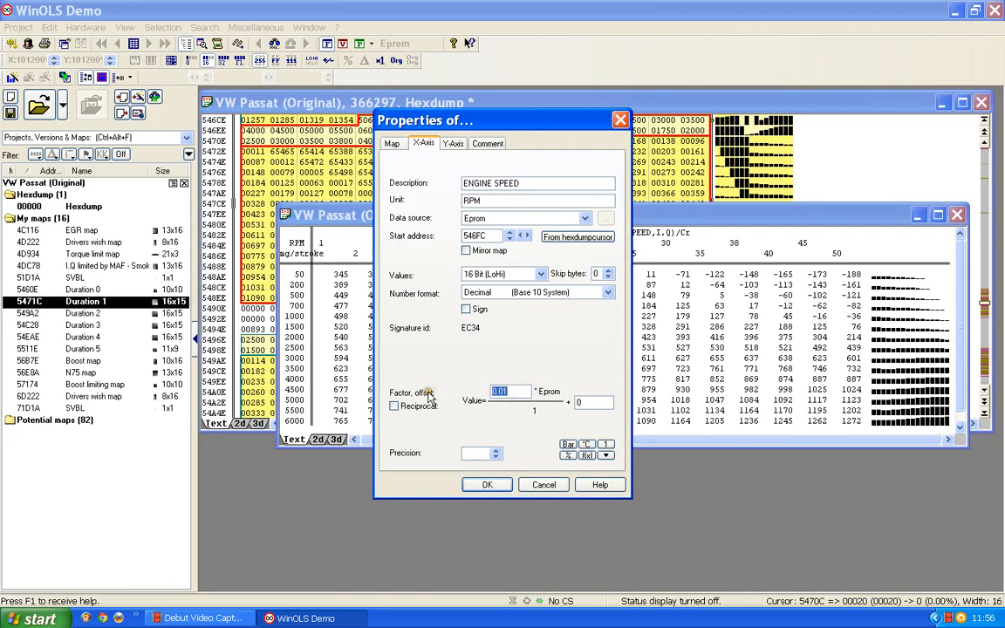
text(1)
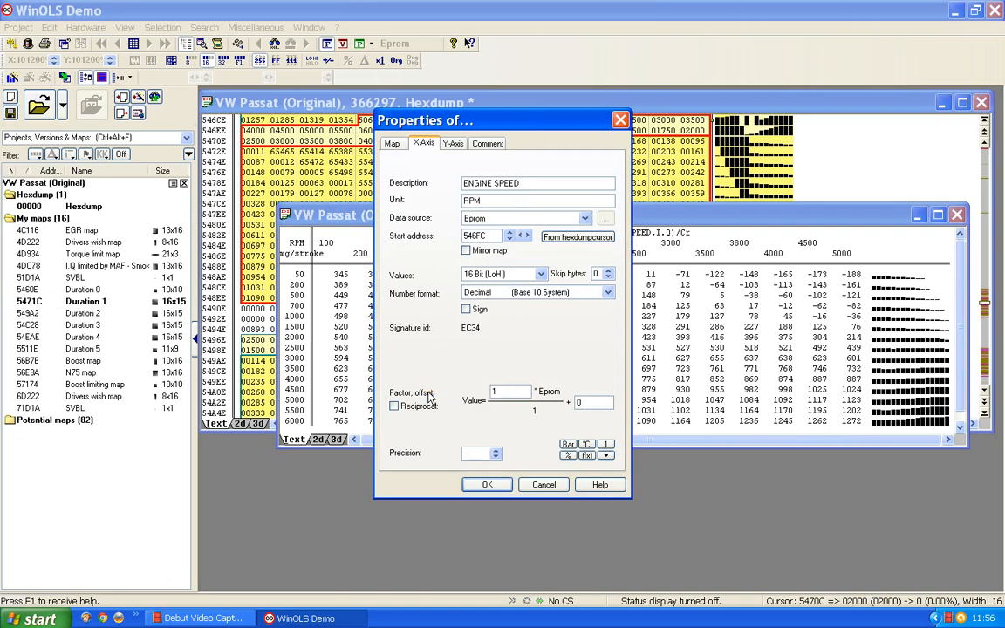
key(Return)
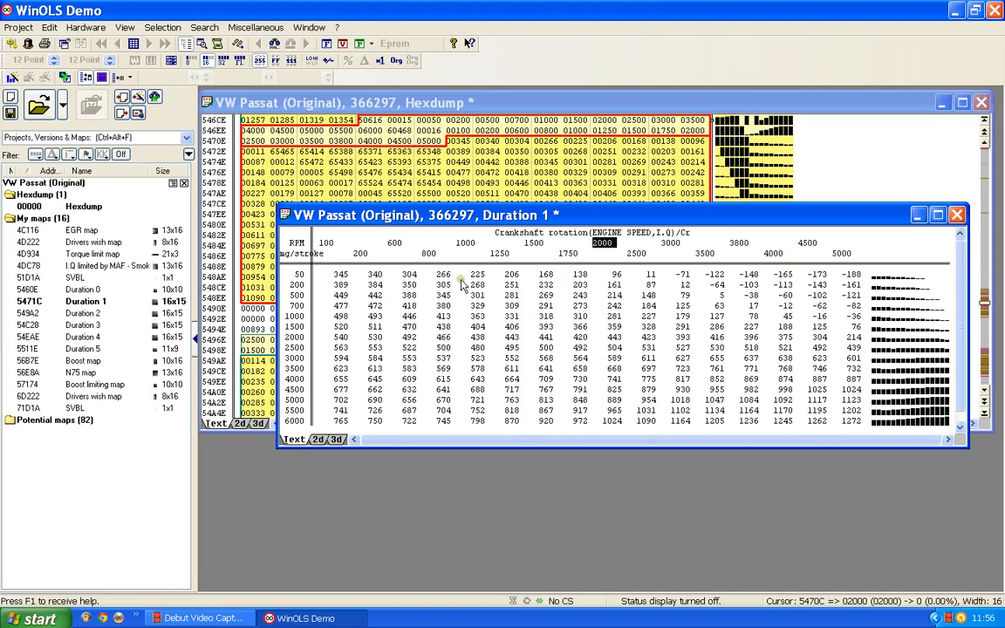
Set the Duration 1 map's I.Q axis to a factor of 0.01 and a precision of 1.
double_click(297, 371)
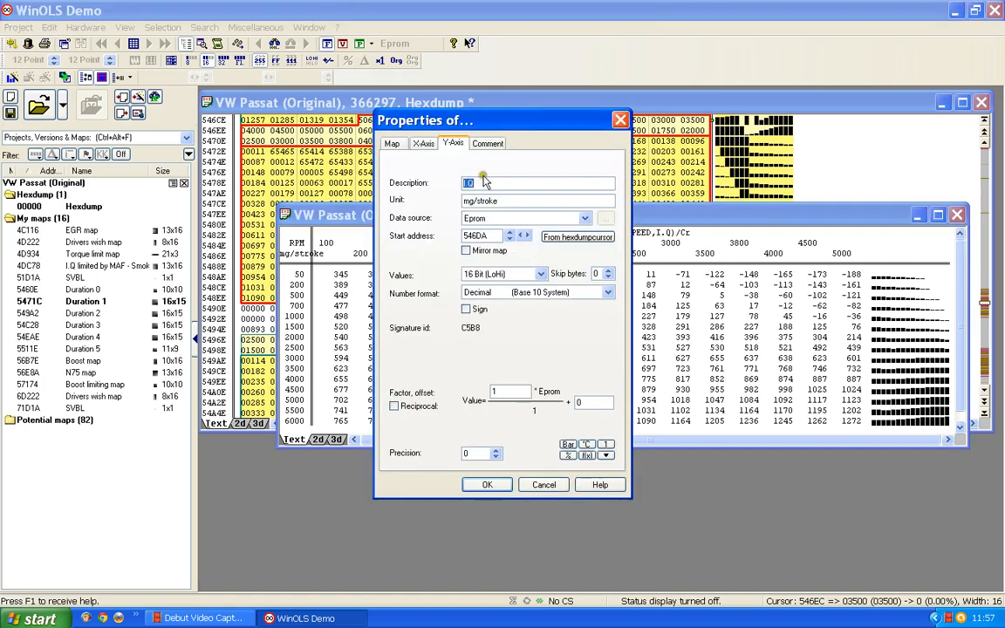
drag(504, 392, 473, 389)
text(0.0)
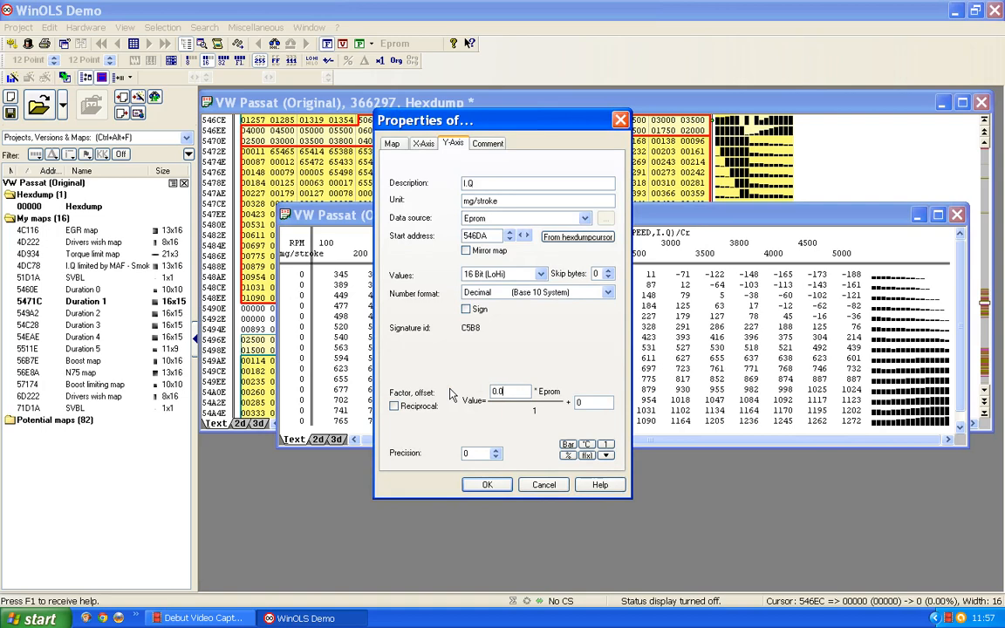
text(1)
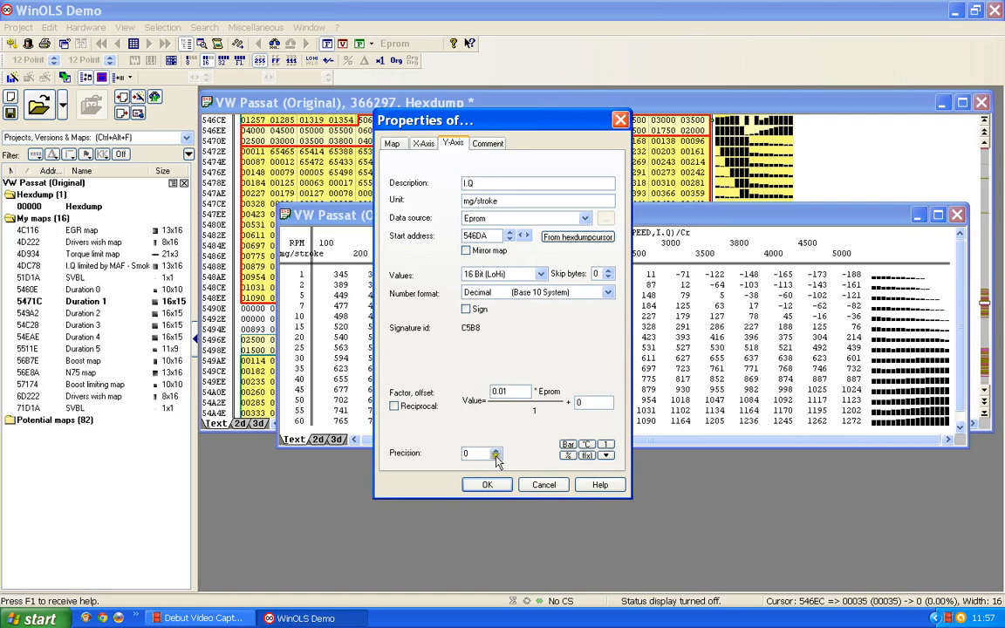
click(496, 456)
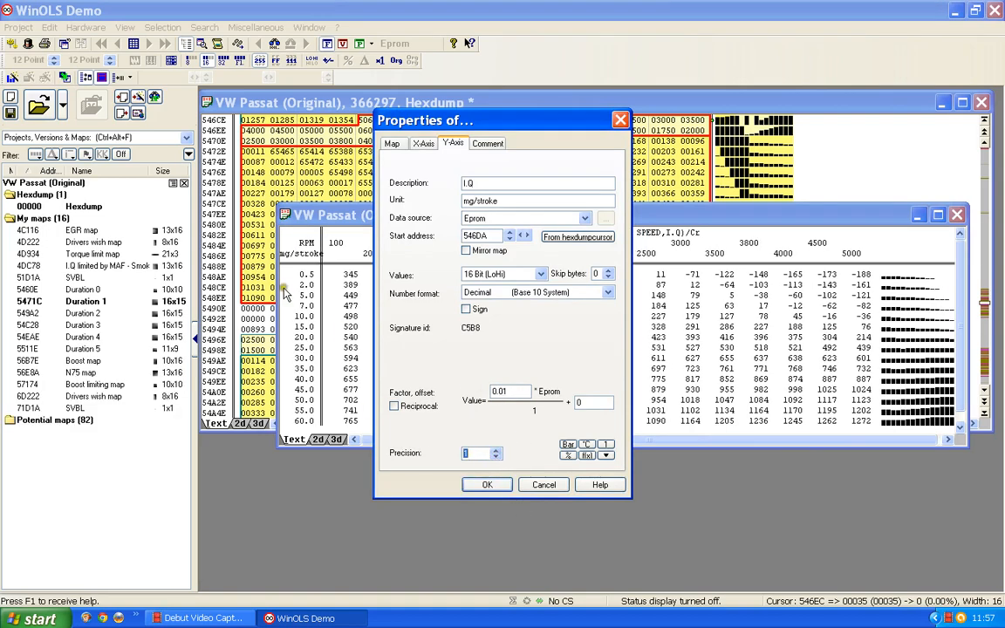
click(505, 485)
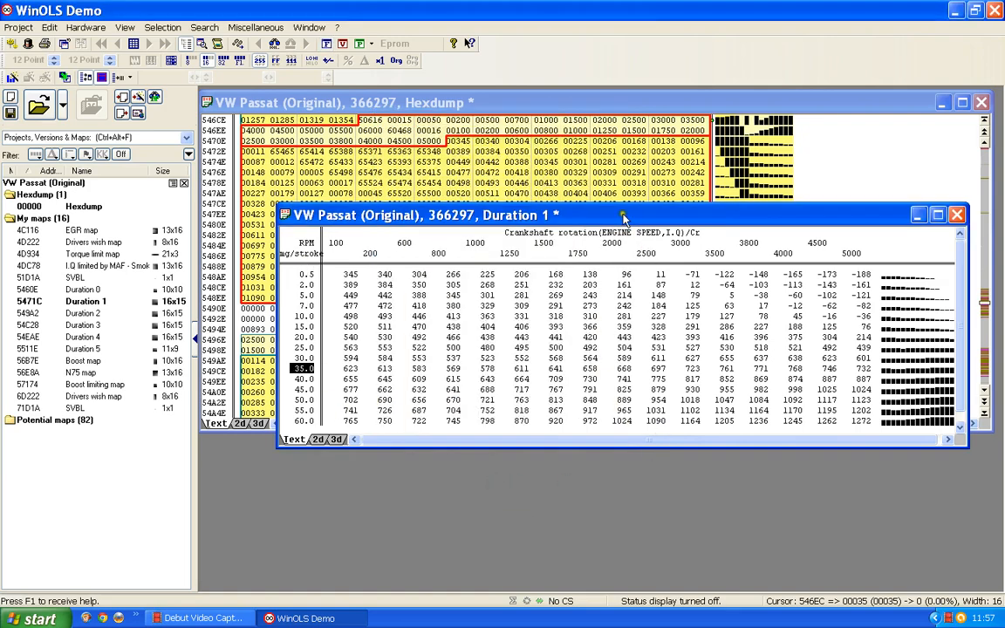
Open the Duration 1 map's value properties and change the unit to lowercase "cr".
drag(623, 215, 577, 163)
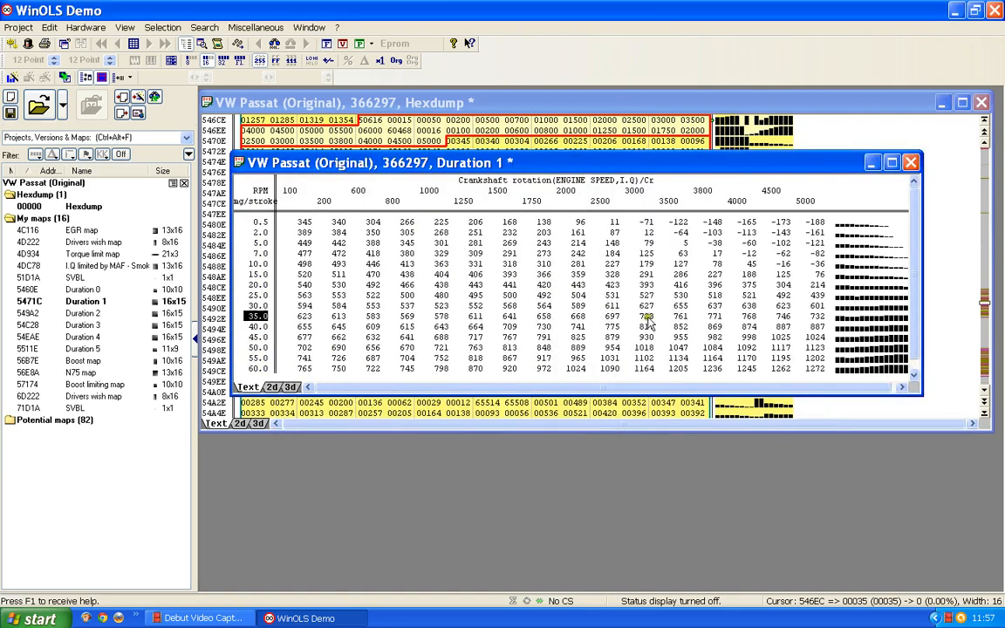
double_click(517, 286)
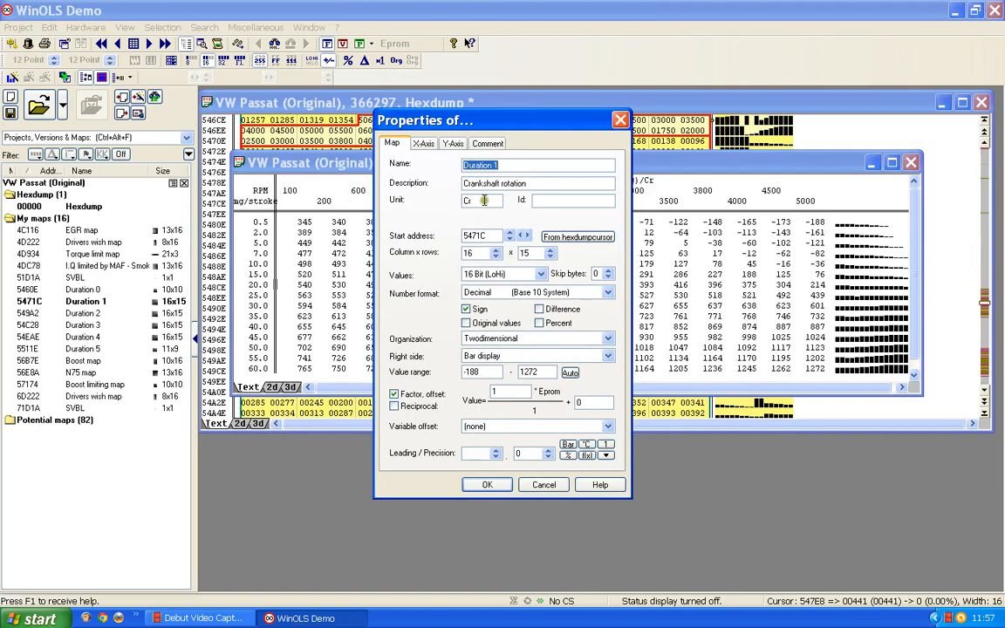
drag(479, 201, 447, 206)
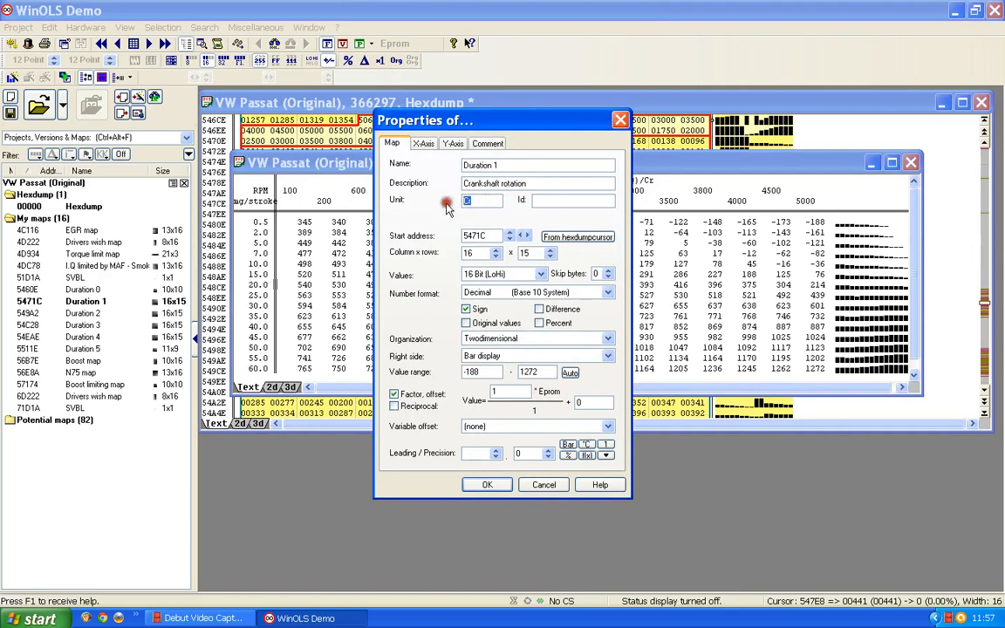
text(c)
Set the Duration 1 map's value factor to 0.023437 and its precision to 2, apply the properties and close the map window.
double_click(516, 390)
text(0.02)
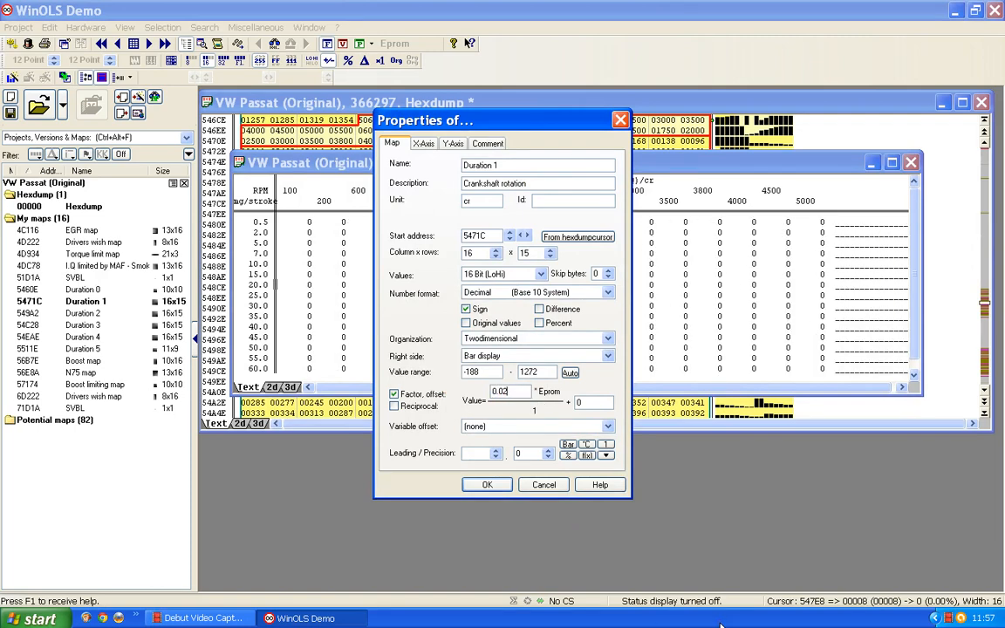
text(3437)
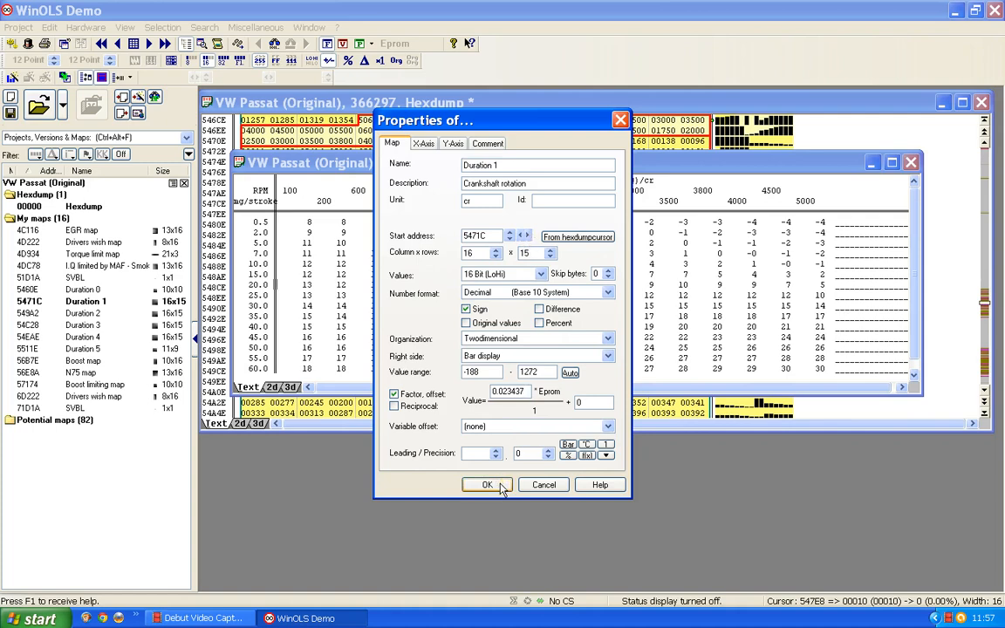
click(548, 455)
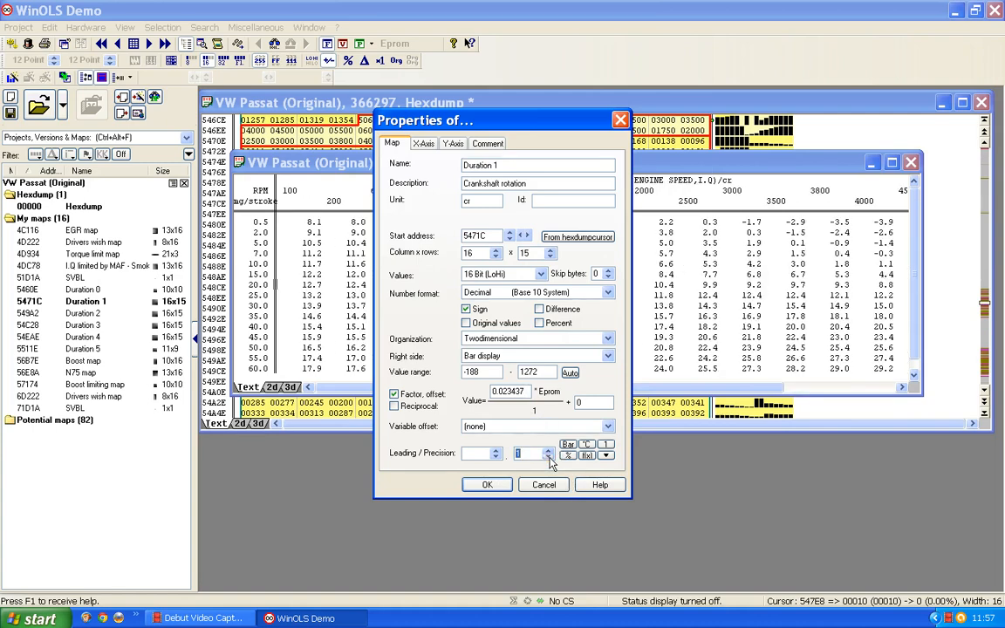
click(548, 453)
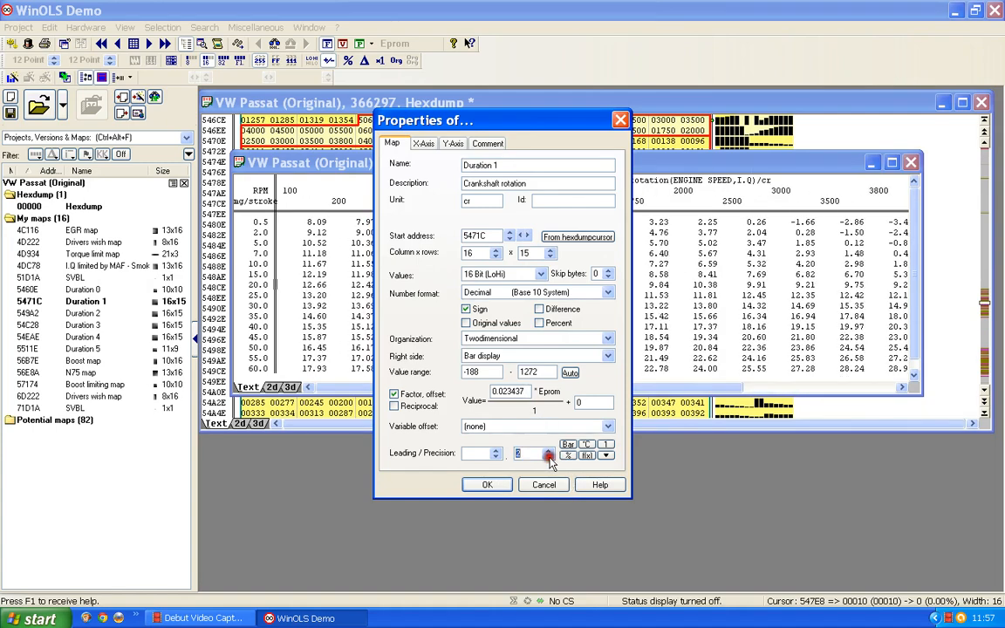
click(487, 485)
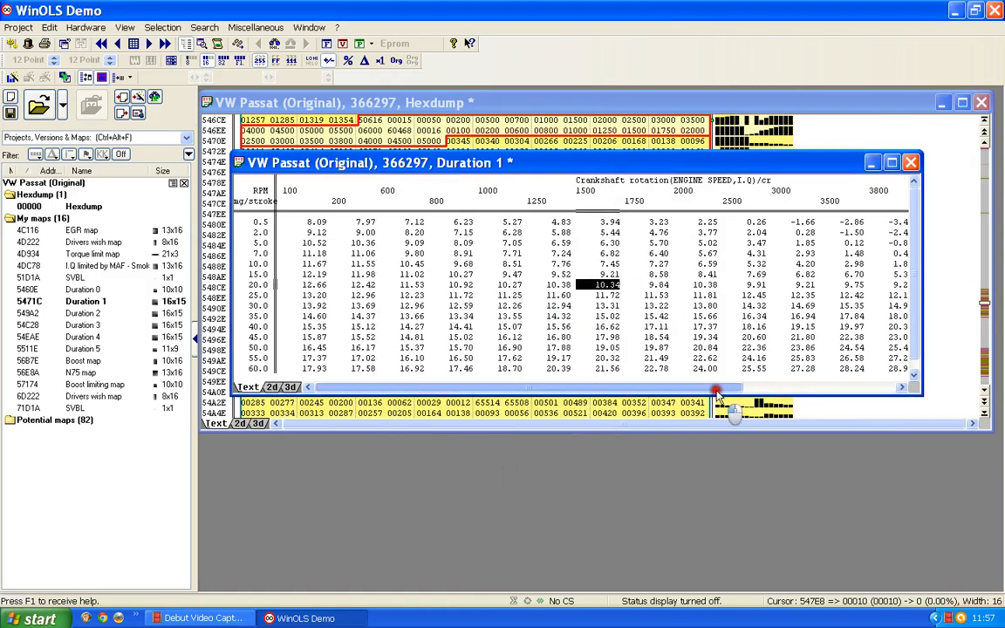
drag(713, 386, 604, 385)
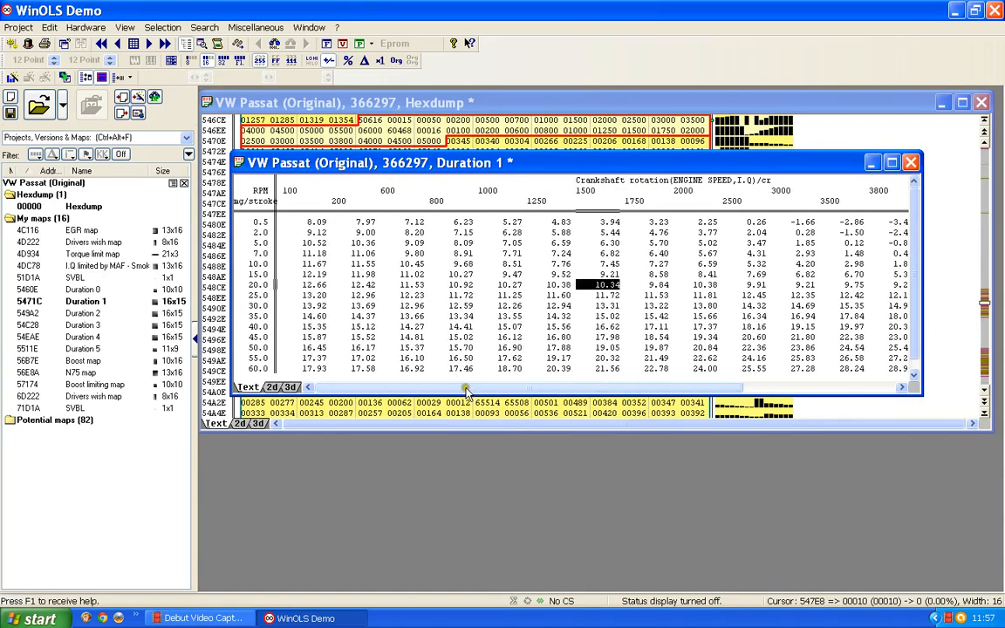
drag(517, 389, 679, 393)
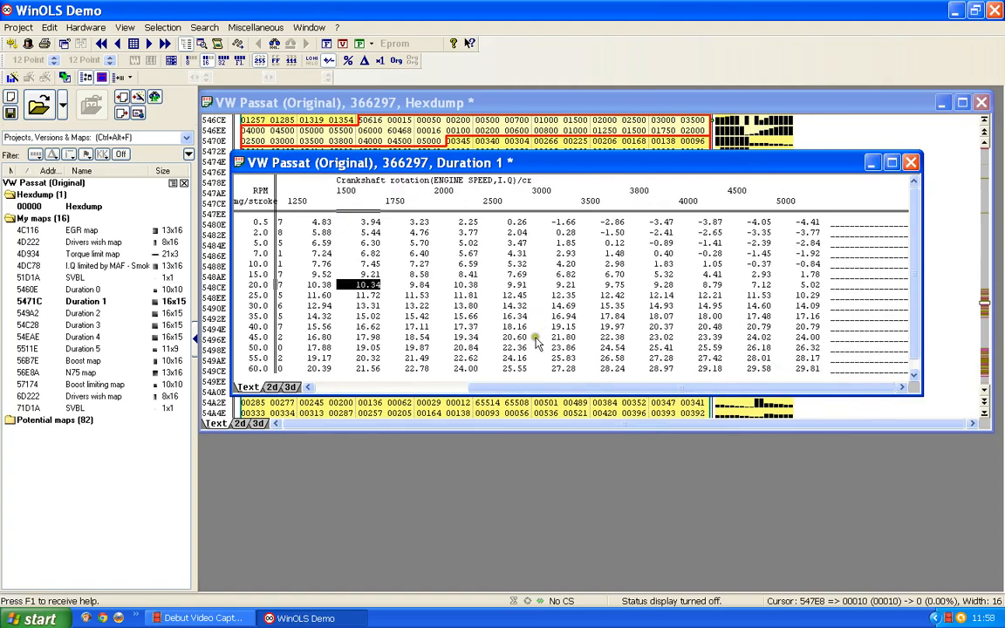
drag(590, 389, 417, 387)
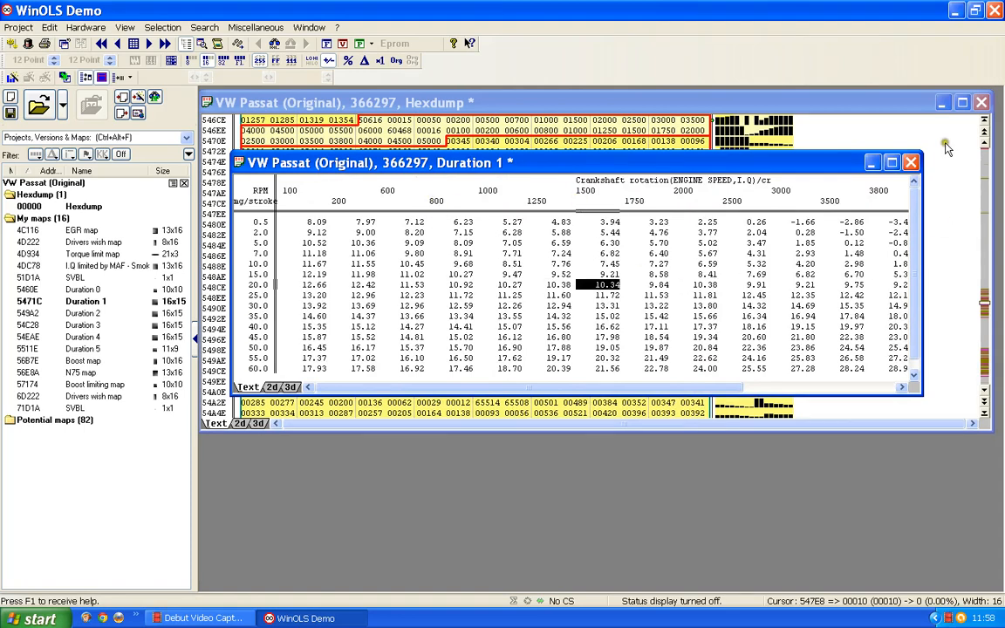
click(911, 164)
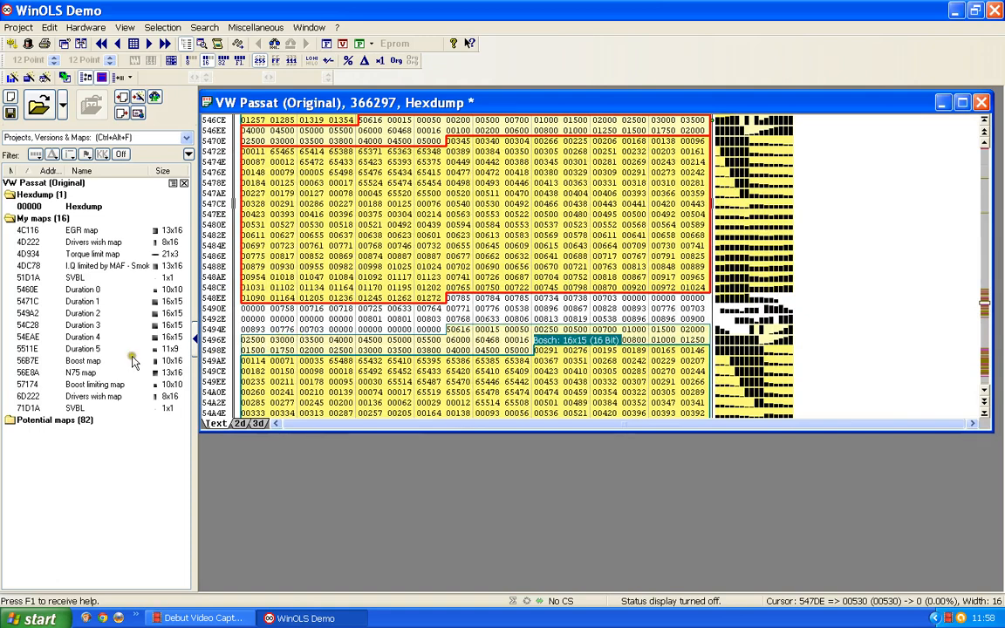